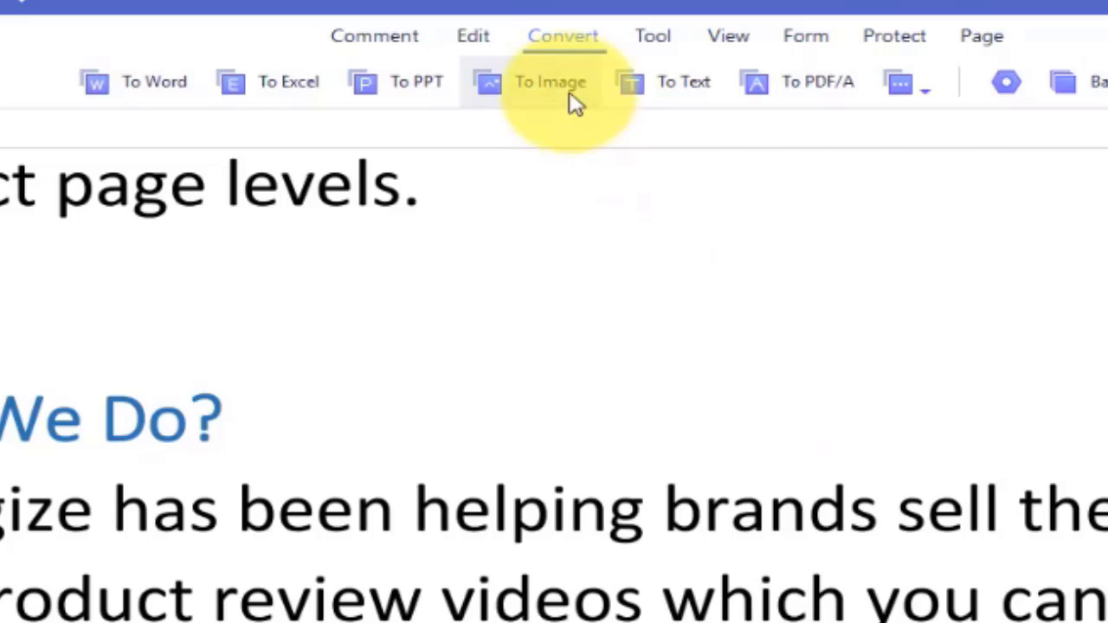
Browse the Comment and Convert tools and list the additional export formats
left_click(461, 36)
left_click(577, 36)
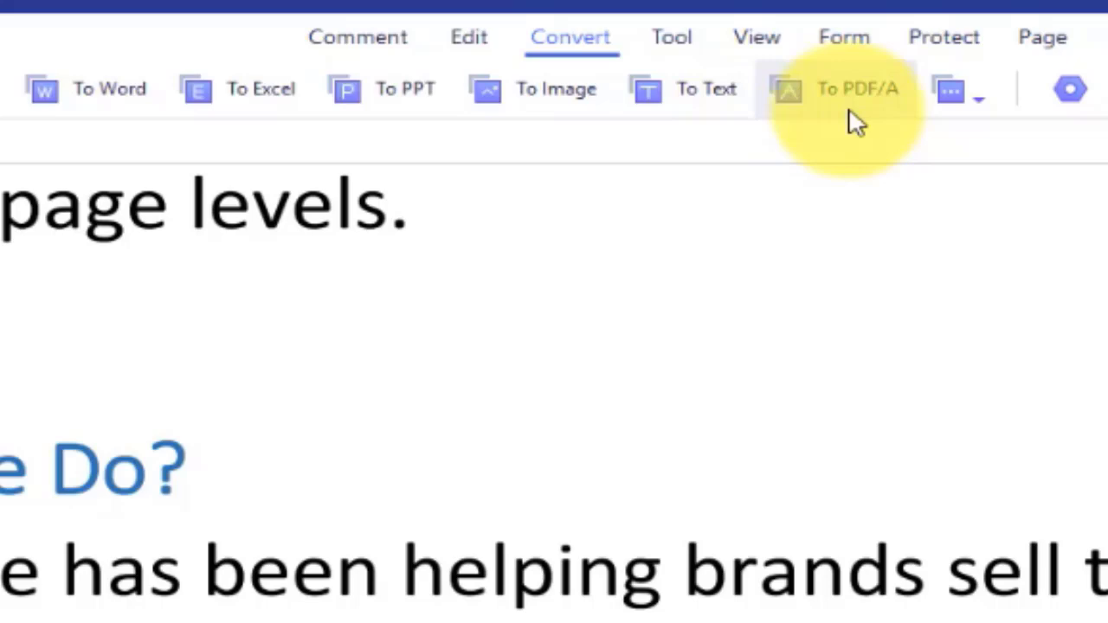
left_click(987, 107)
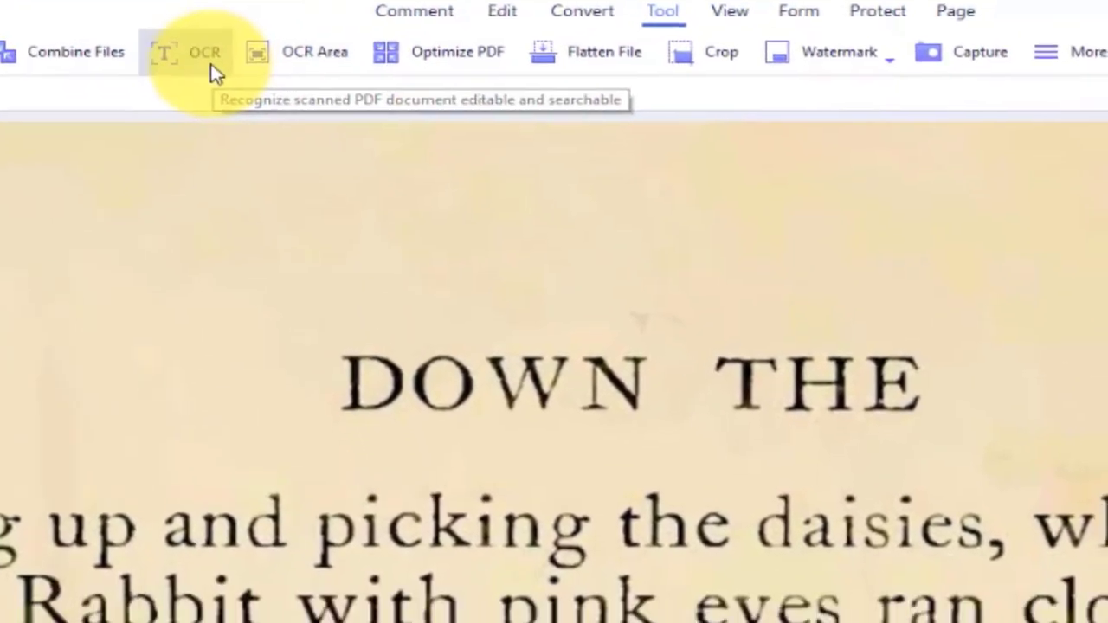
Run OCR on the scanned page, keeping the editable-text scan option
left_click(227, 113)
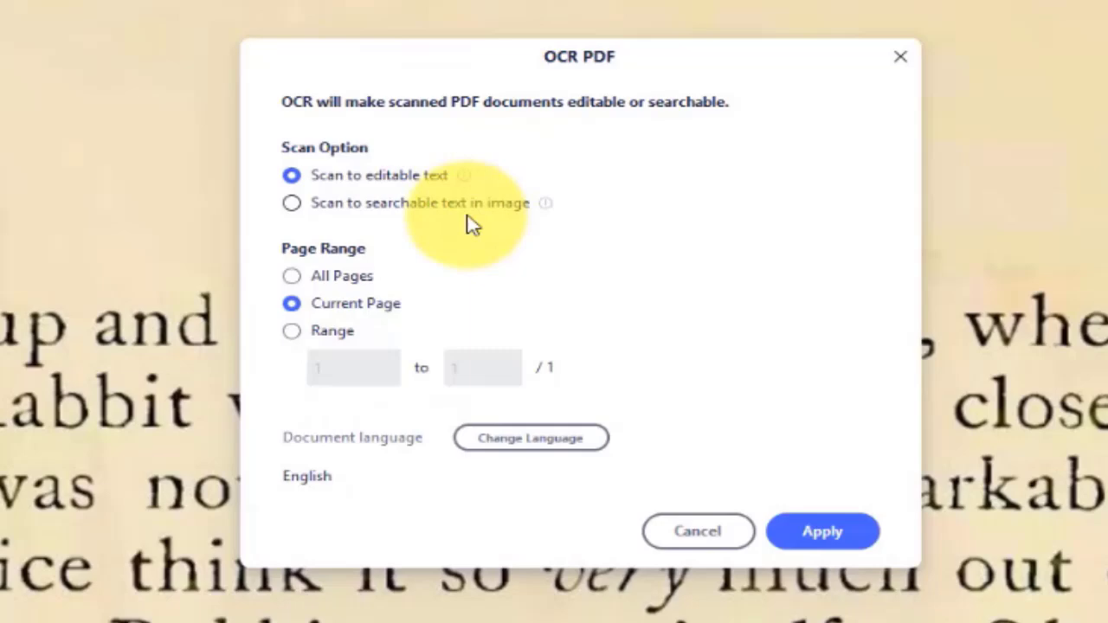
left_click(420, 206)
left_click(417, 179)
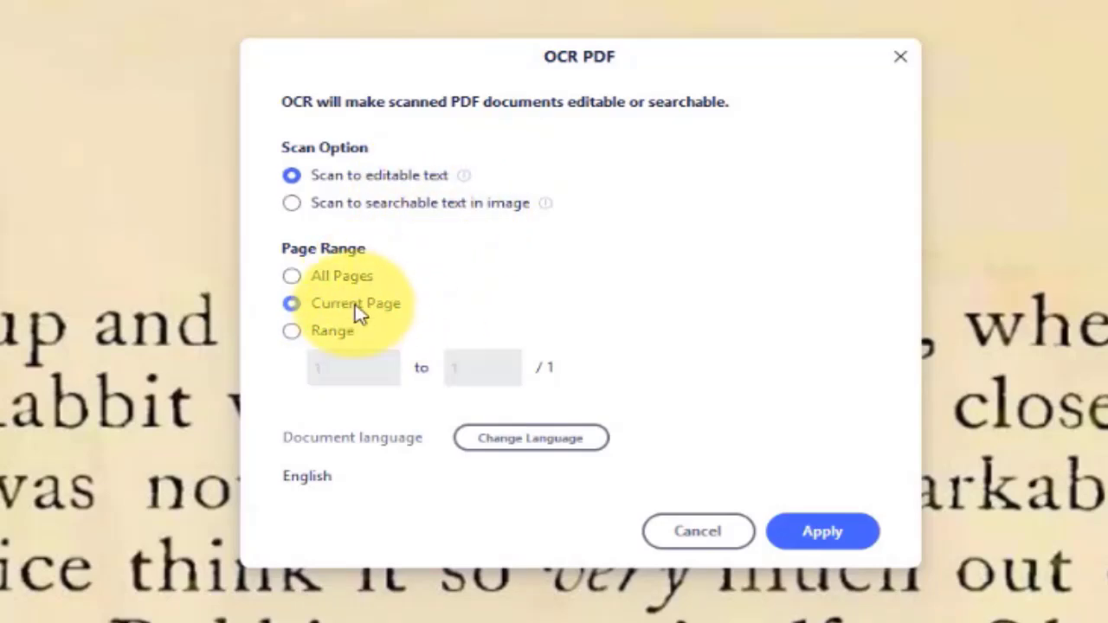
left_click(821, 530)
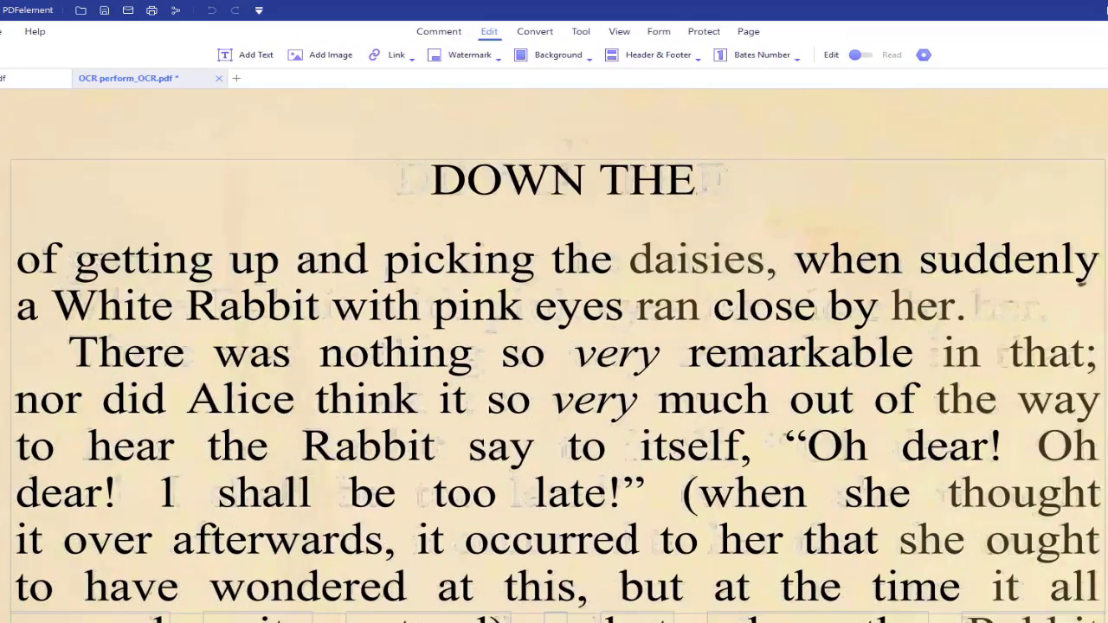
Replace the heading text with 'NEW STORY' and make it red
scroll(616, 132, "down", 1)
double_click(616, 132)
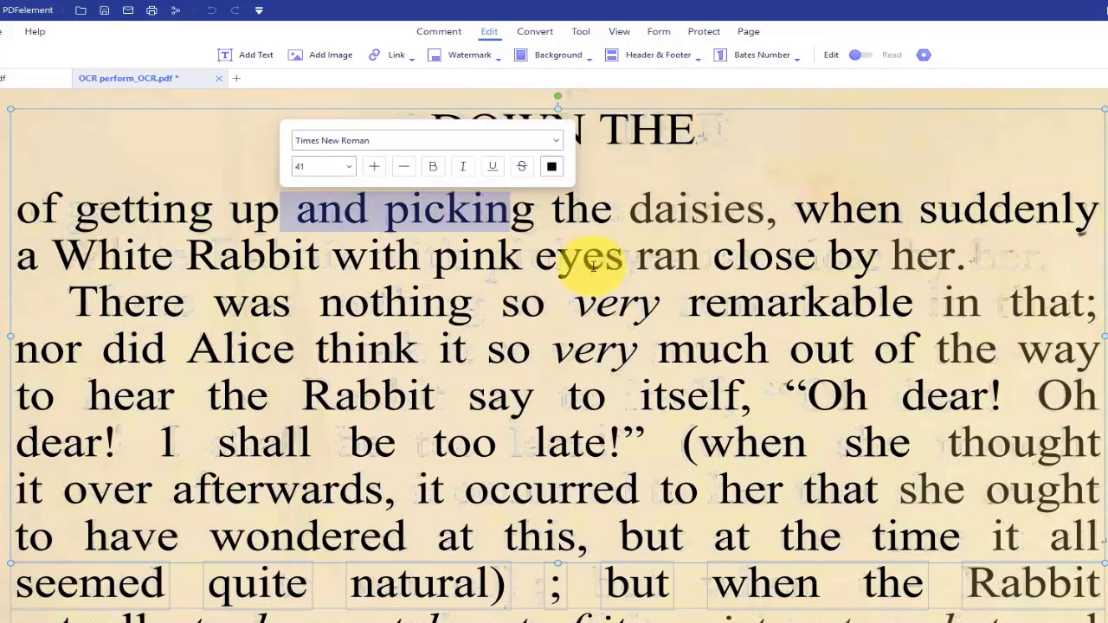
left_click(711, 131)
type("M")
key("BackSpace")
key("BackSpace")
key("BackSpace")
key("BackSpace")
key("BackSpace")
key("BackSpace")
key("BackSpace")
key("BackSpace")
key("BackSpace")
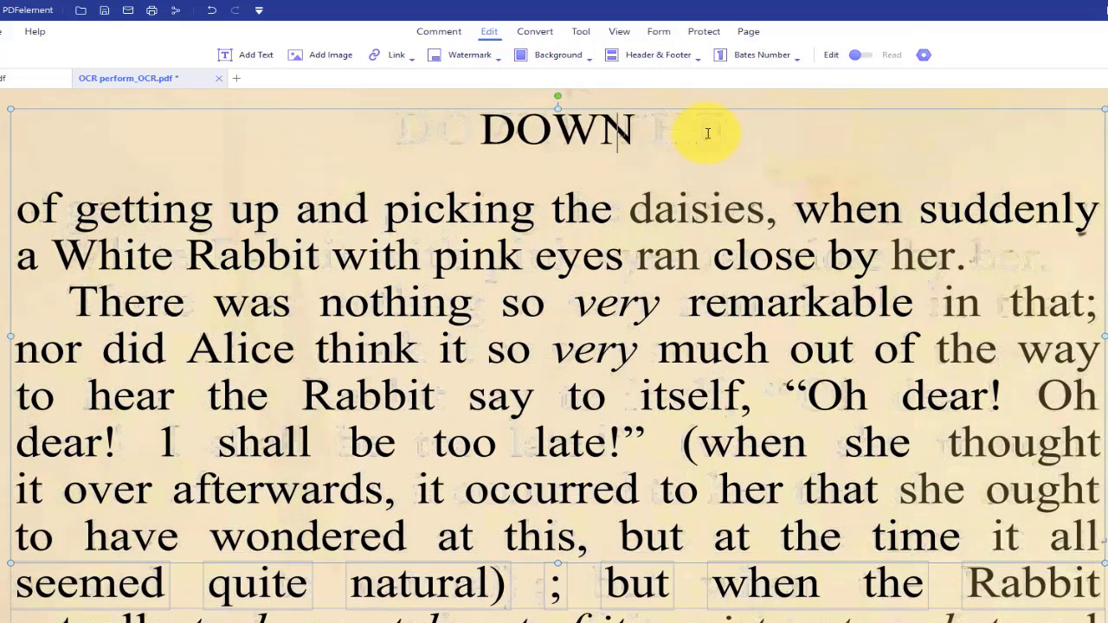
type("NEW STORY")
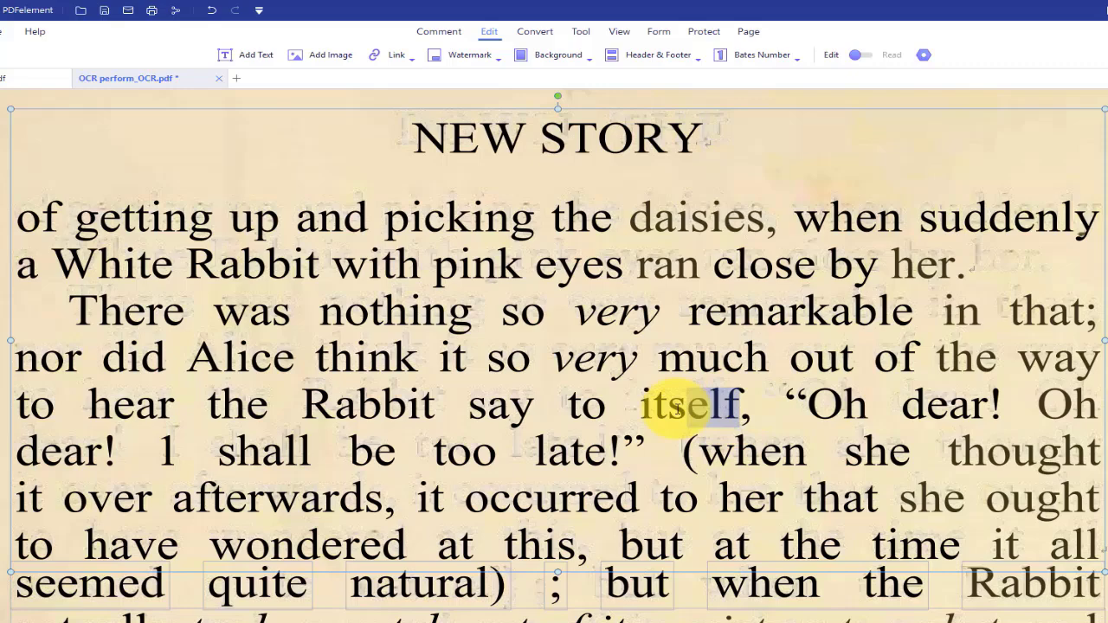
triple_click(701, 154)
left_click(685, 87)
left_click(708, 200)
Underline the phrase before 'seen a rabbit with either' and enlarge it slightly below 41
scroll(805, 312, "down", 5)
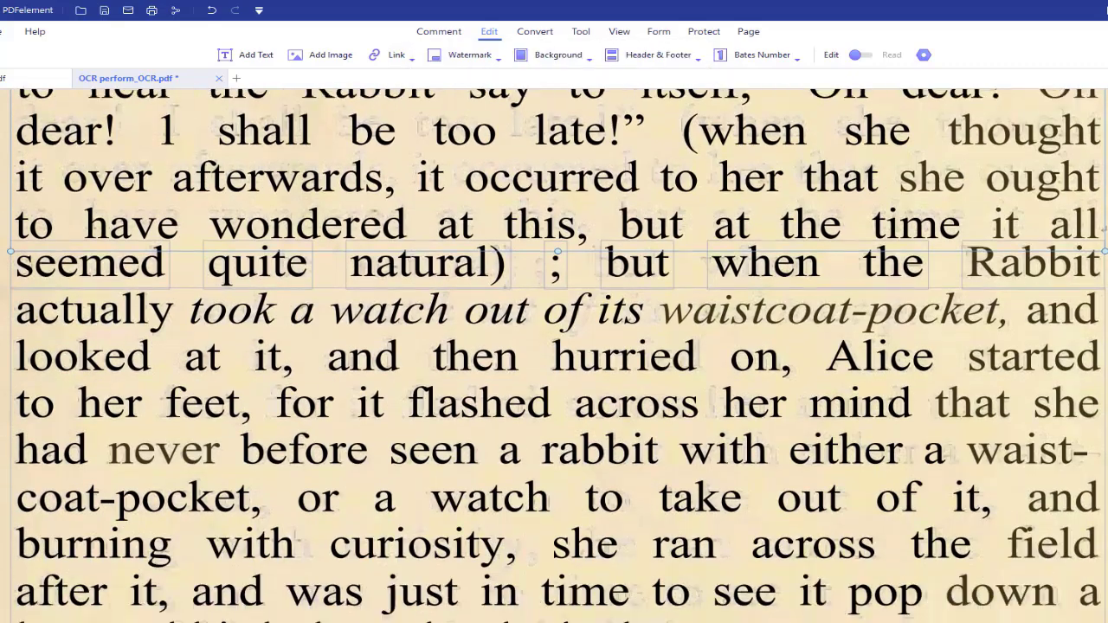
left_click_drag(903, 368, 240, 368)
left_click(453, 325)
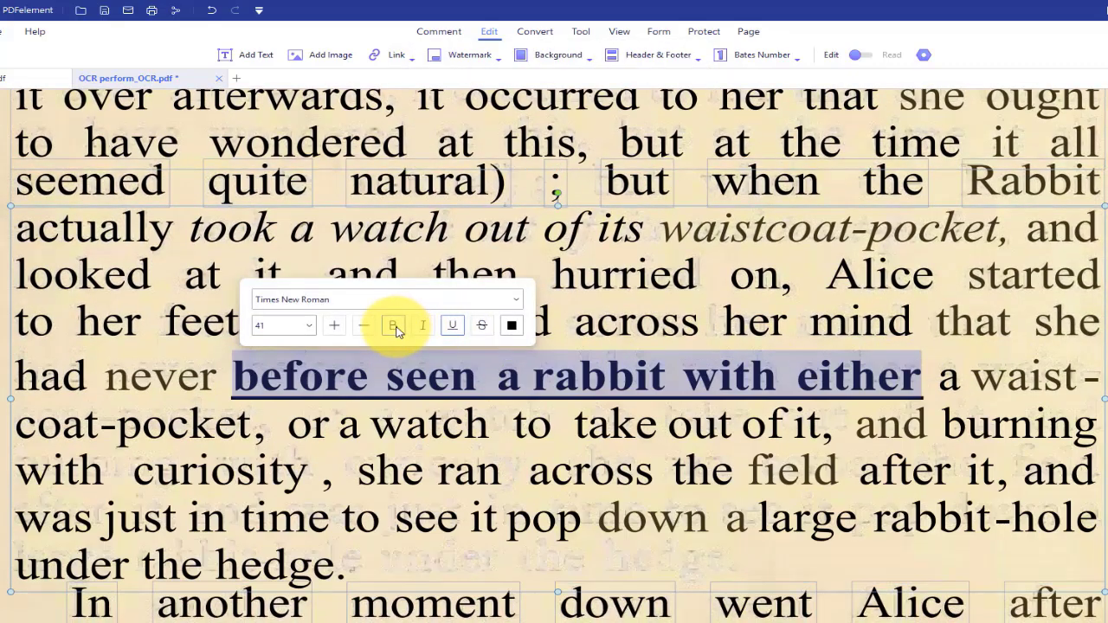
left_click(308, 326)
left_click(334, 325)
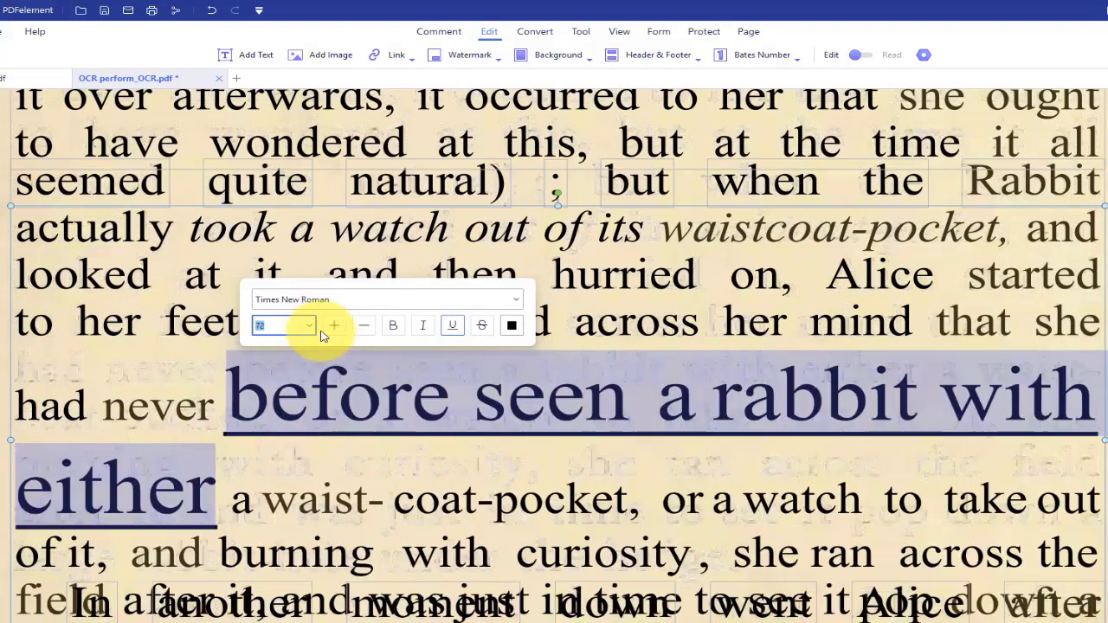
left_click(364, 326)
left_click(363, 325)
Colour the selected passage yellow
scroll(1060, 330, "up", 5)
left_click_drag(16, 324, 621, 416)
left_click(284, 280)
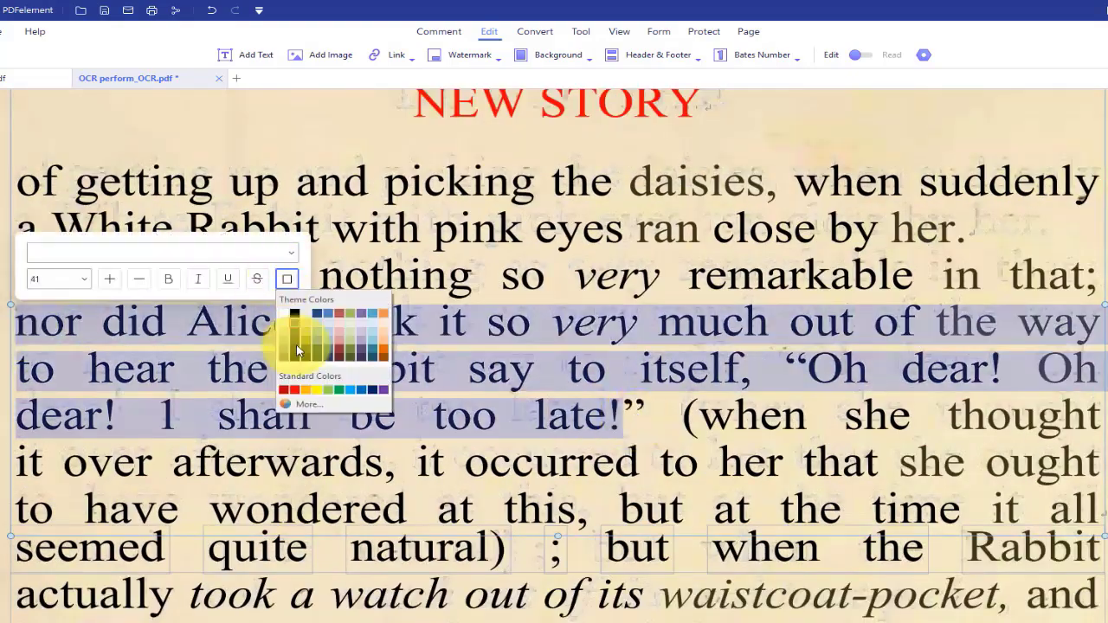
left_click(297, 339)
scroll(572, 604, "up", 1)
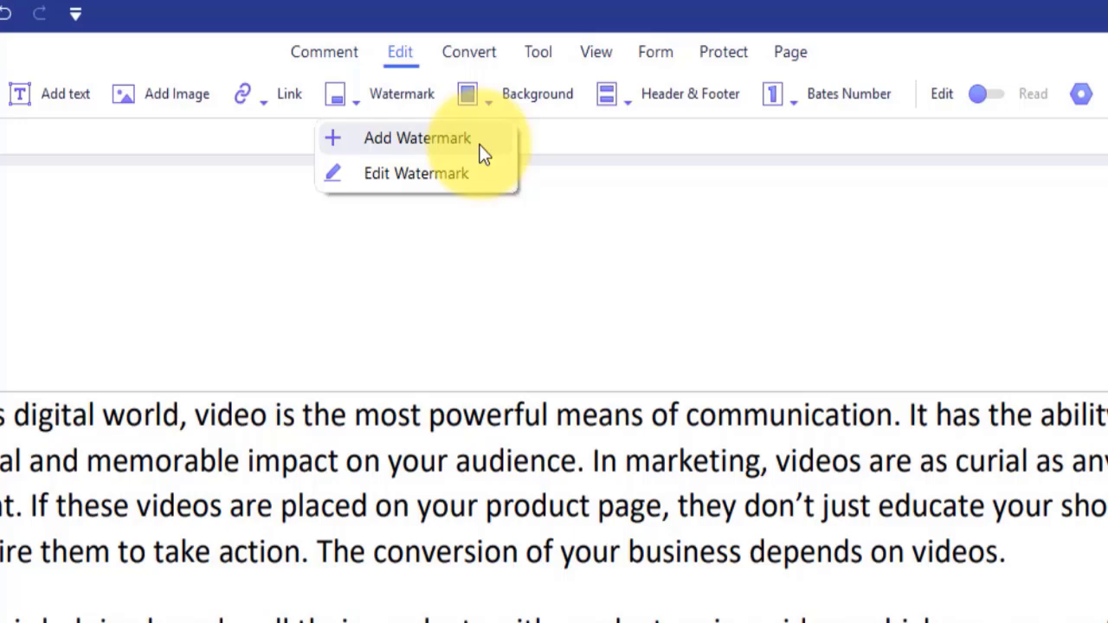
Create a 'Copyright' text watermark template and apply it to the document
left_click(477, 145)
left_click(396, 476)
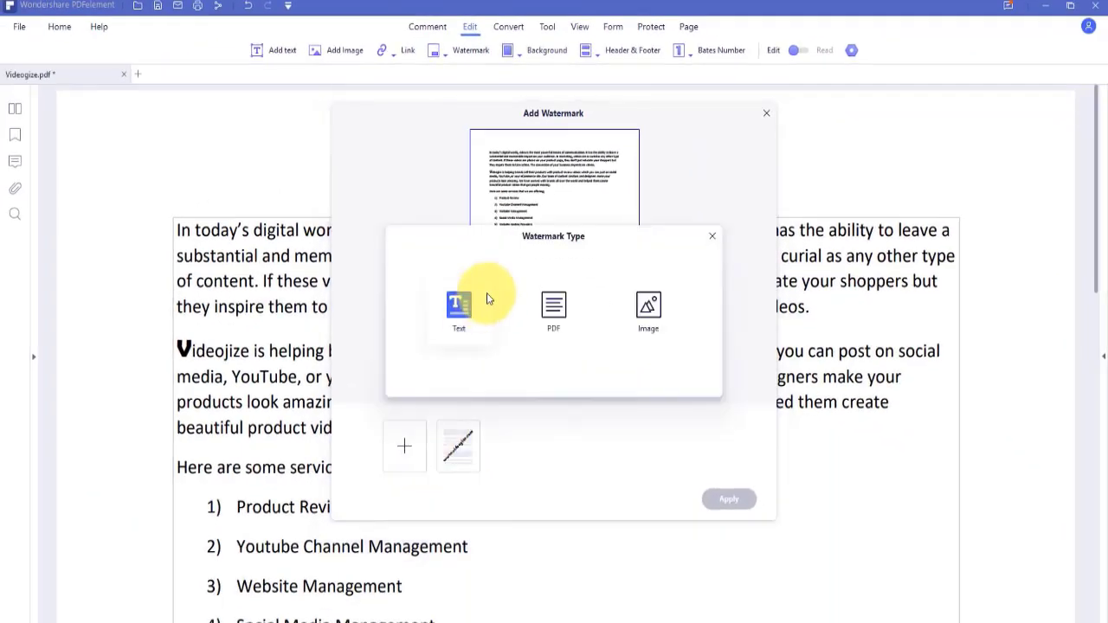
left_click(460, 305)
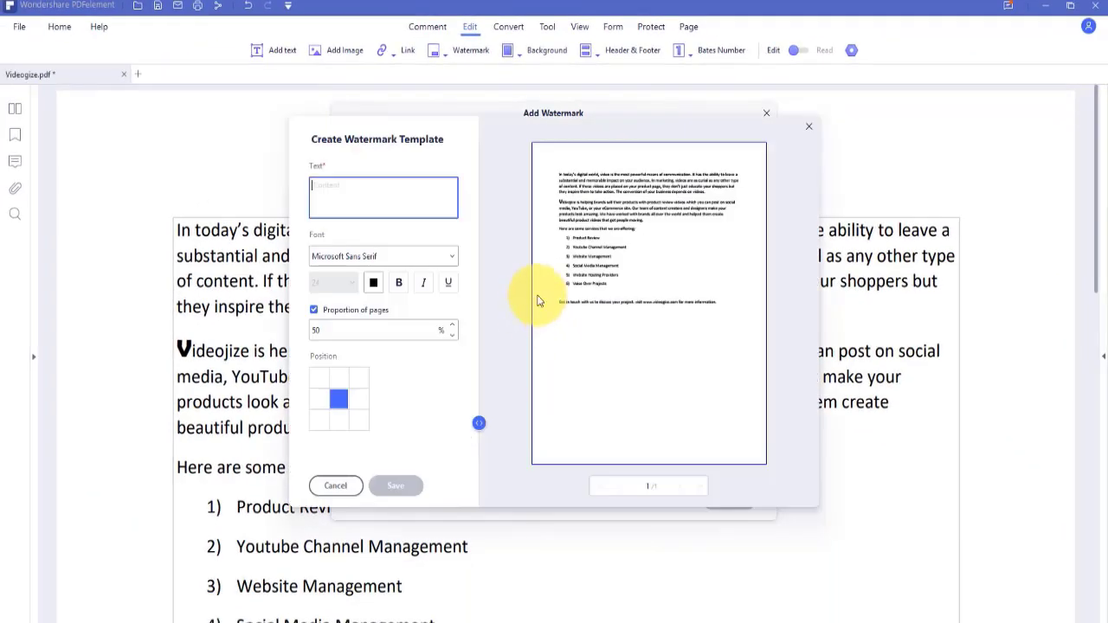
type("Copyright")
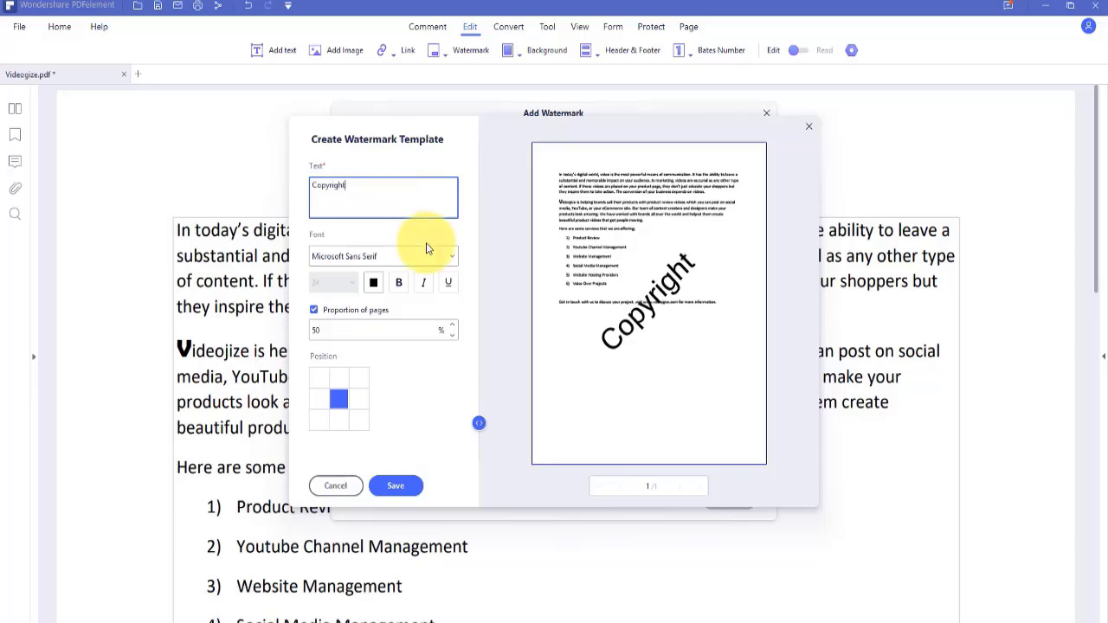
left_click(396, 486)
left_click(729, 499)
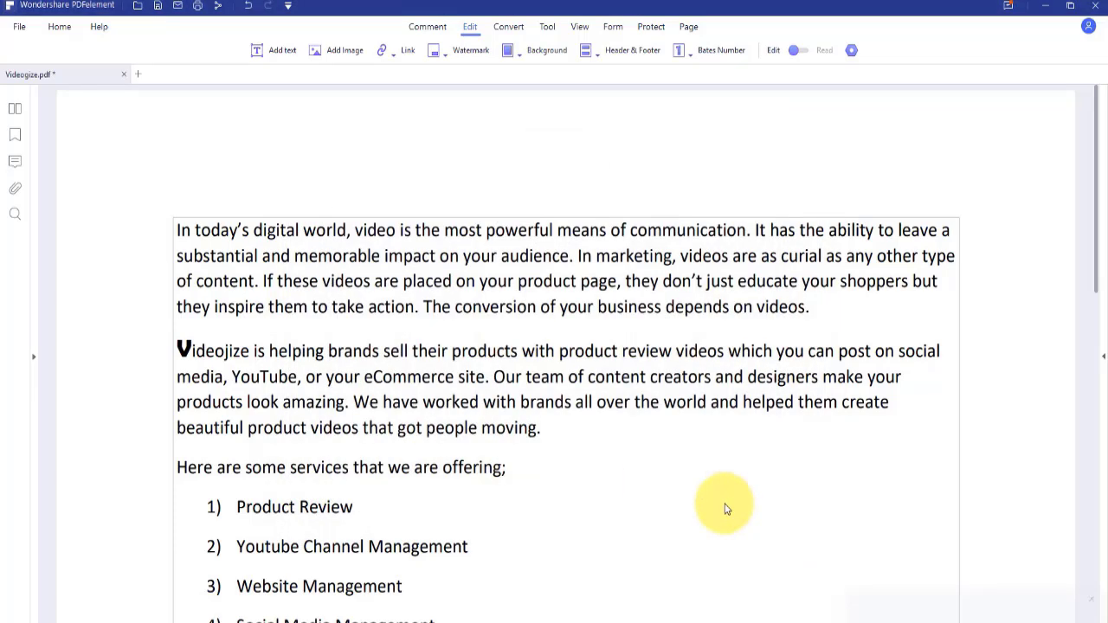
Use an imported image as the signature graphic and centre a logo image on the page
scroll(701, 490, "down", 6)
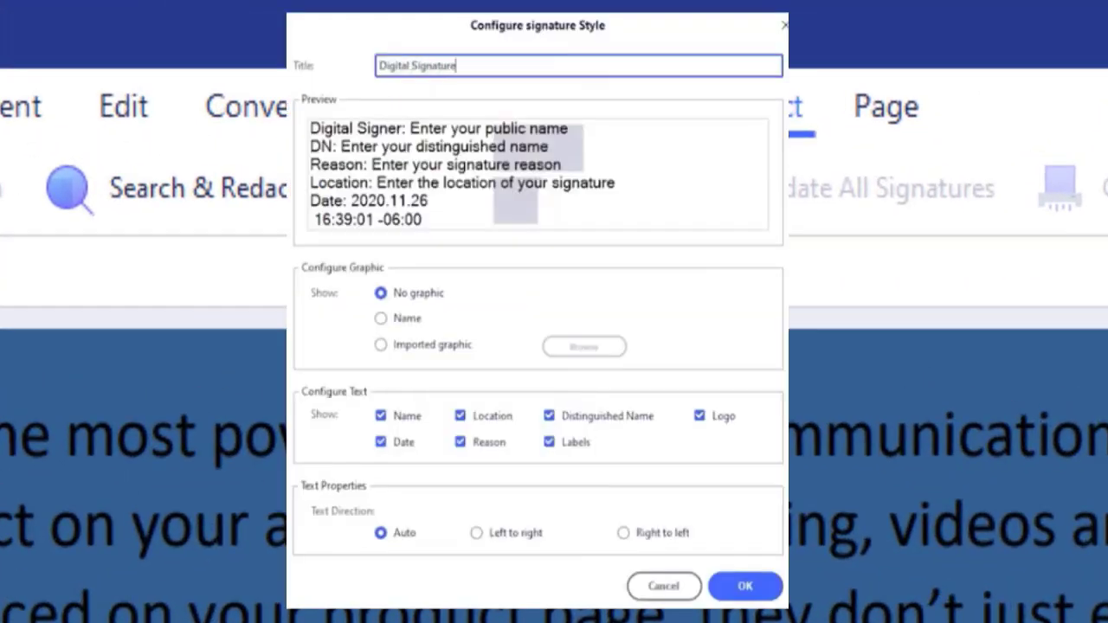
left_click(381, 317)
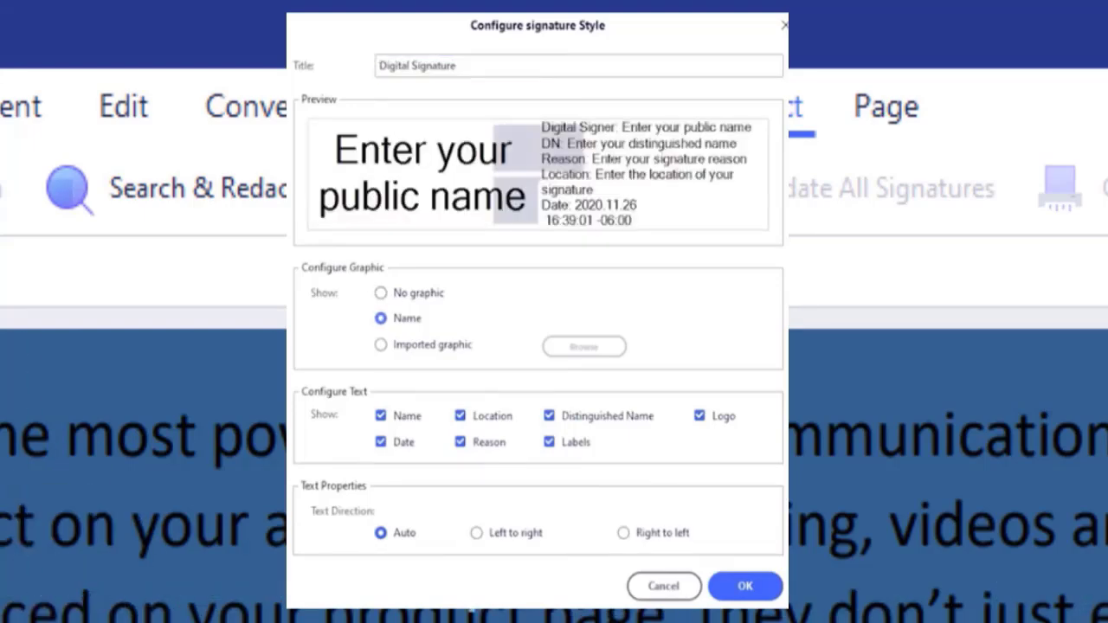
left_click(381, 344)
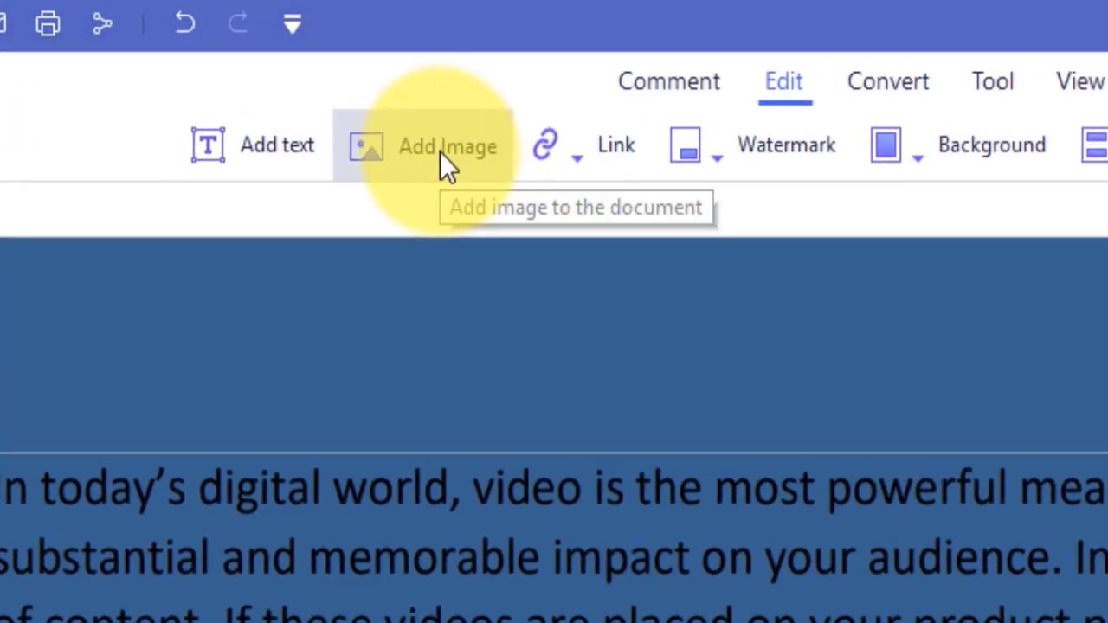
left_click(441, 156)
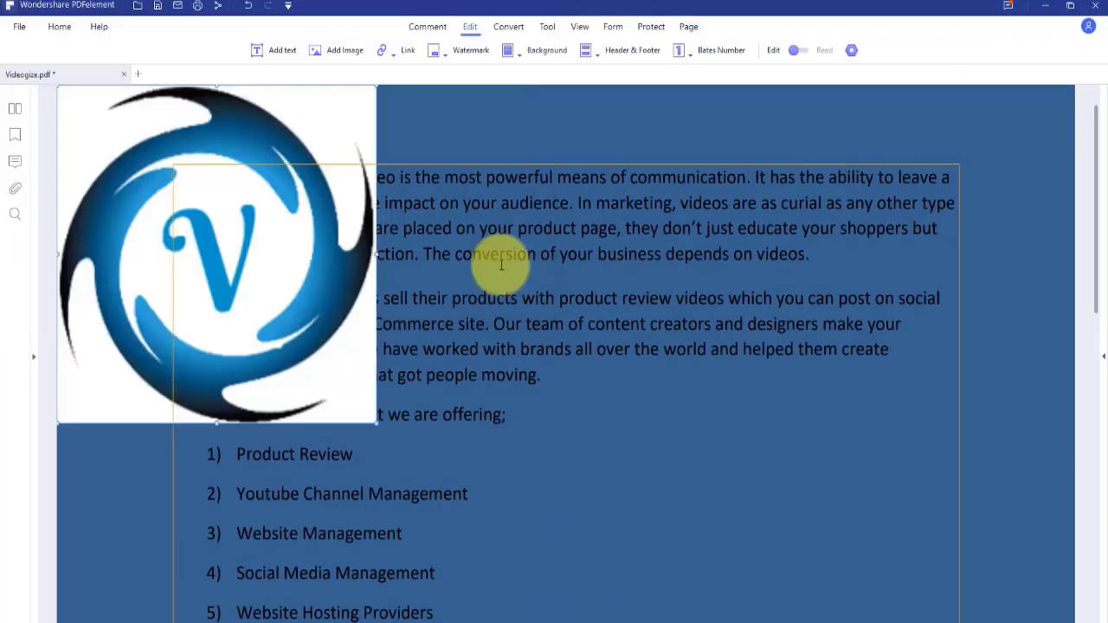
left_click_drag(210, 248, 475, 167)
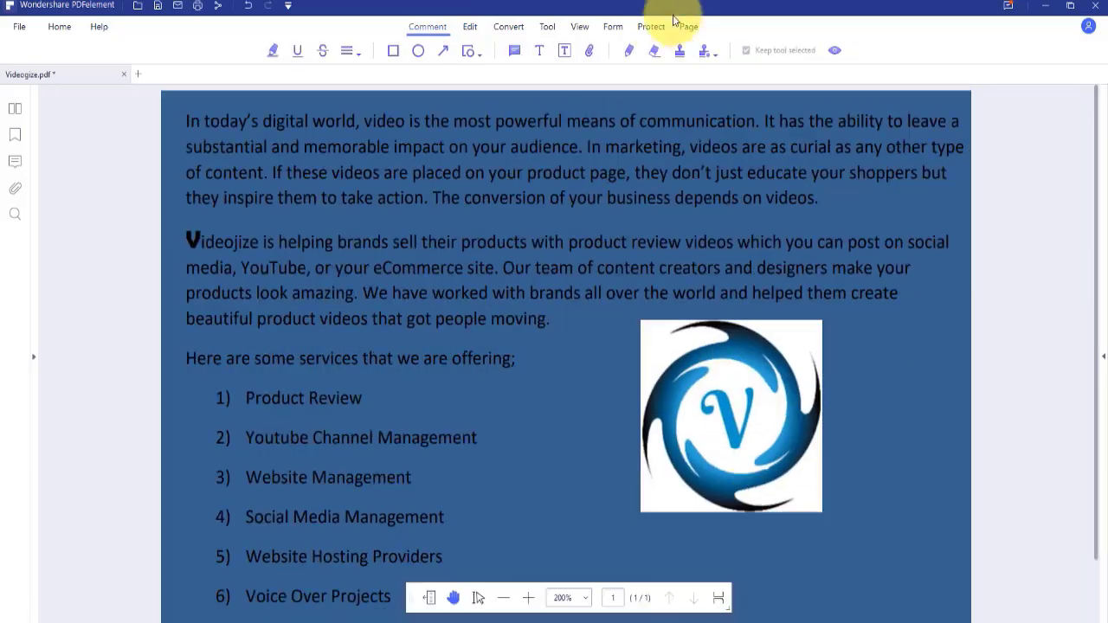
Password-protect the document with both an open password and a permissions password
left_click(651, 26)
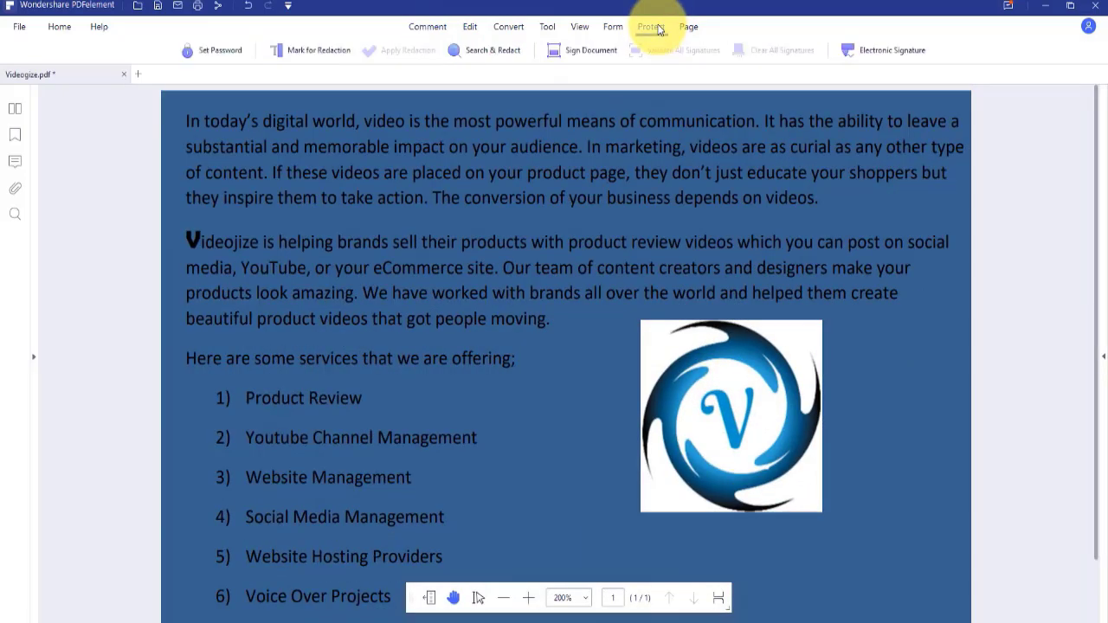
left_click(233, 55)
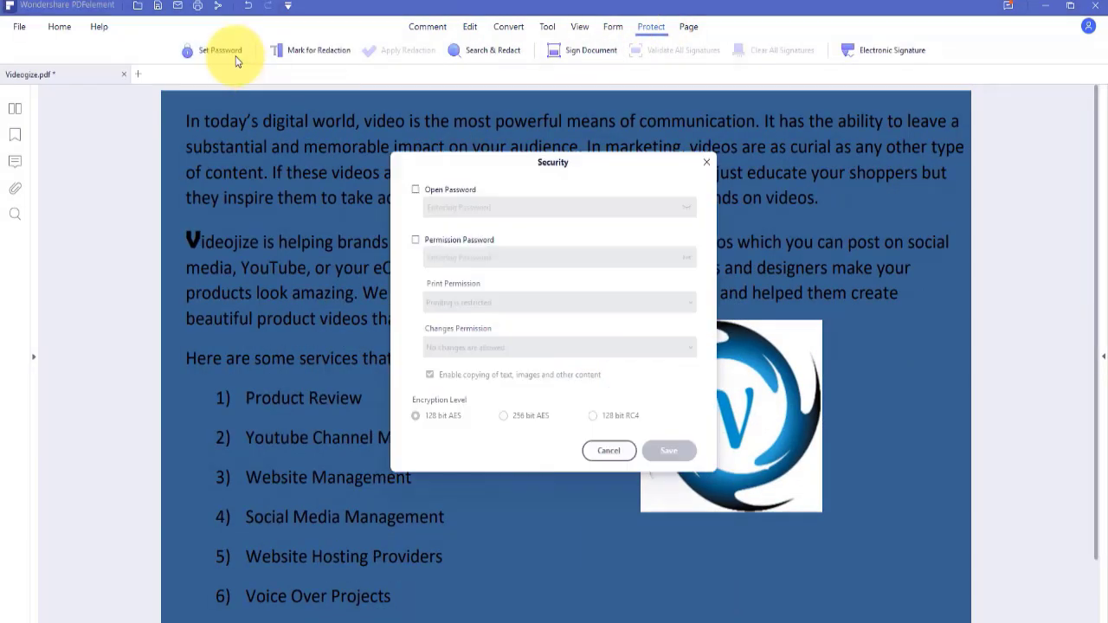
left_click(417, 190)
left_click(415, 240)
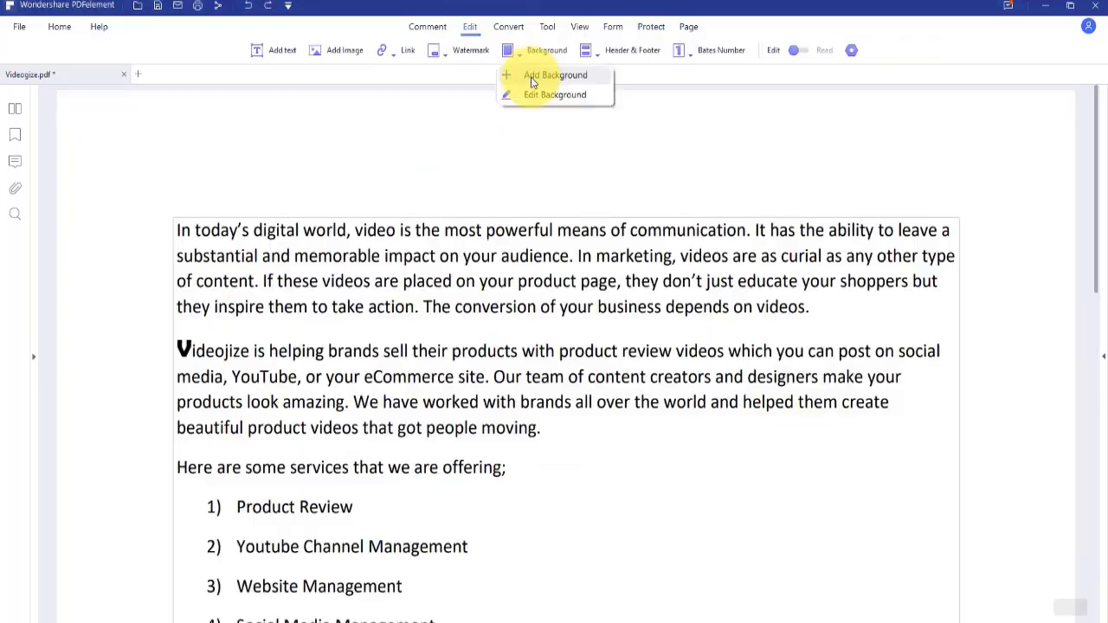
Create a solid blue background template and apply it to the page
left_click(532, 82)
left_click(403, 445)
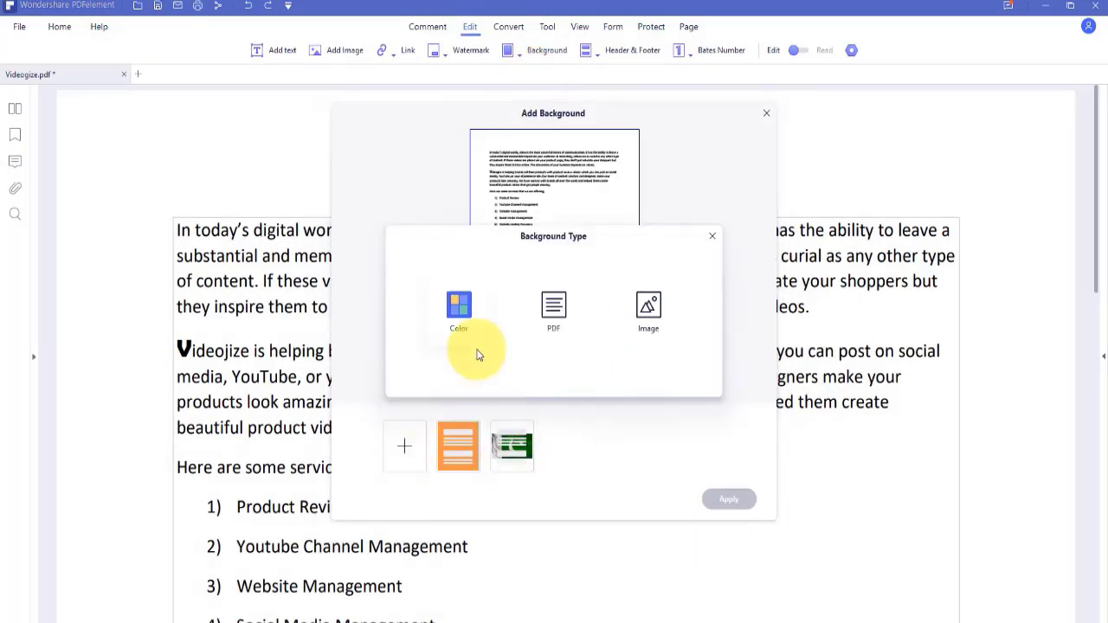
left_click(459, 310)
left_click(319, 187)
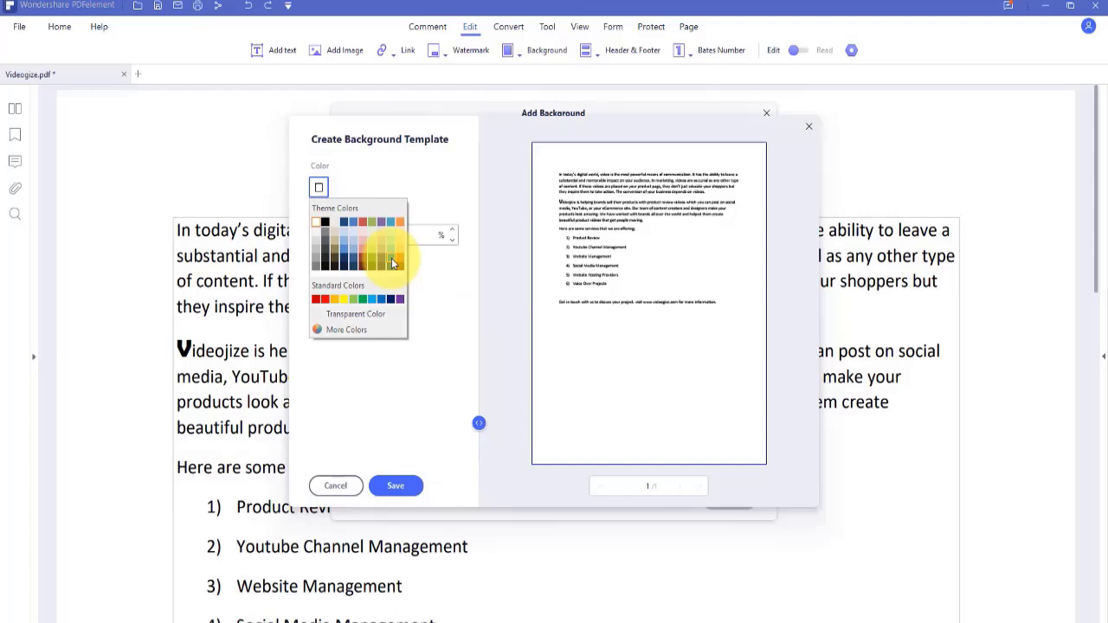
left_click(391, 258)
left_click(318, 187)
left_click(343, 298)
left_click(319, 187)
left_click(332, 227)
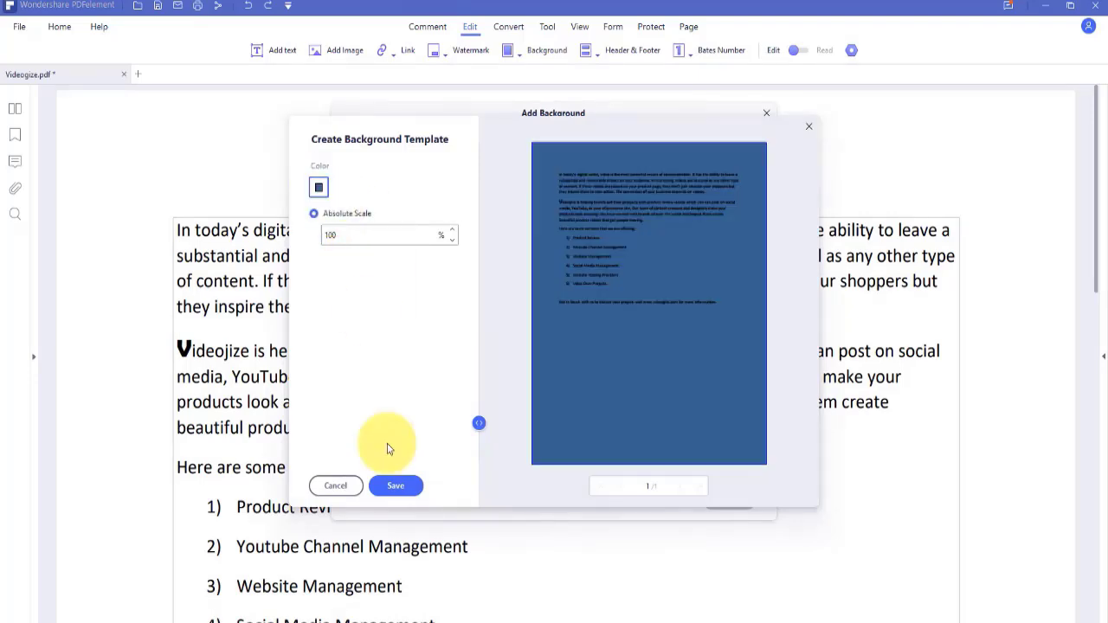
left_click(395, 486)
left_click(723, 500)
Set the crop box for all pages, pulling the left, right, top and bottom edges inward
scroll(1097, 286, "down", 3)
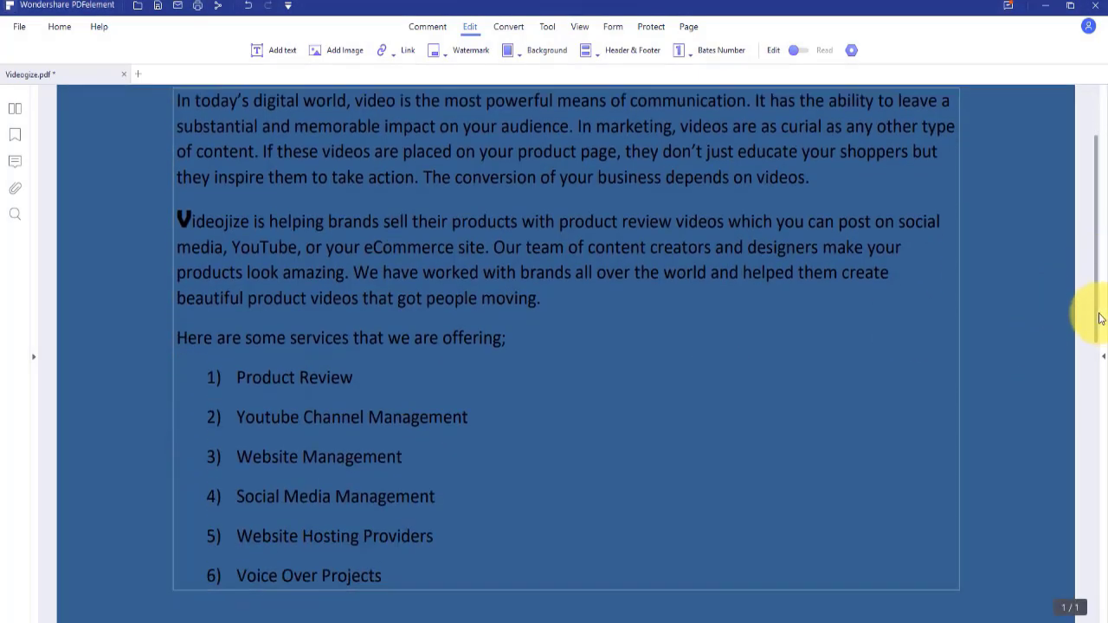
left_click(548, 26)
left_click(558, 52)
left_click(410, 394)
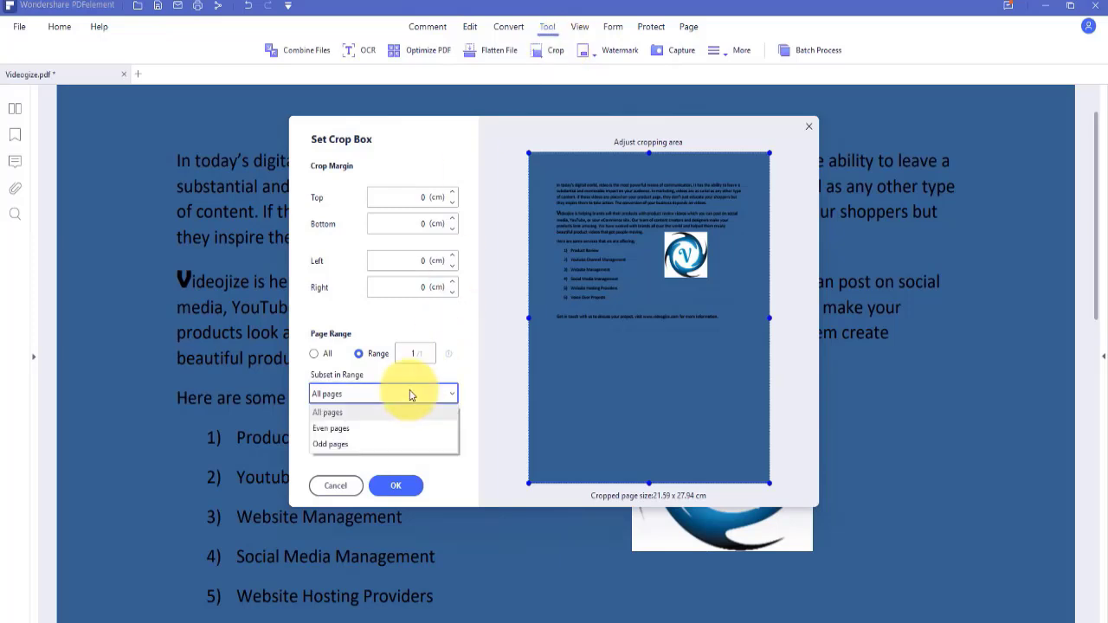
left_click(410, 394)
left_click(314, 353)
left_click_drag(531, 318, 551, 320)
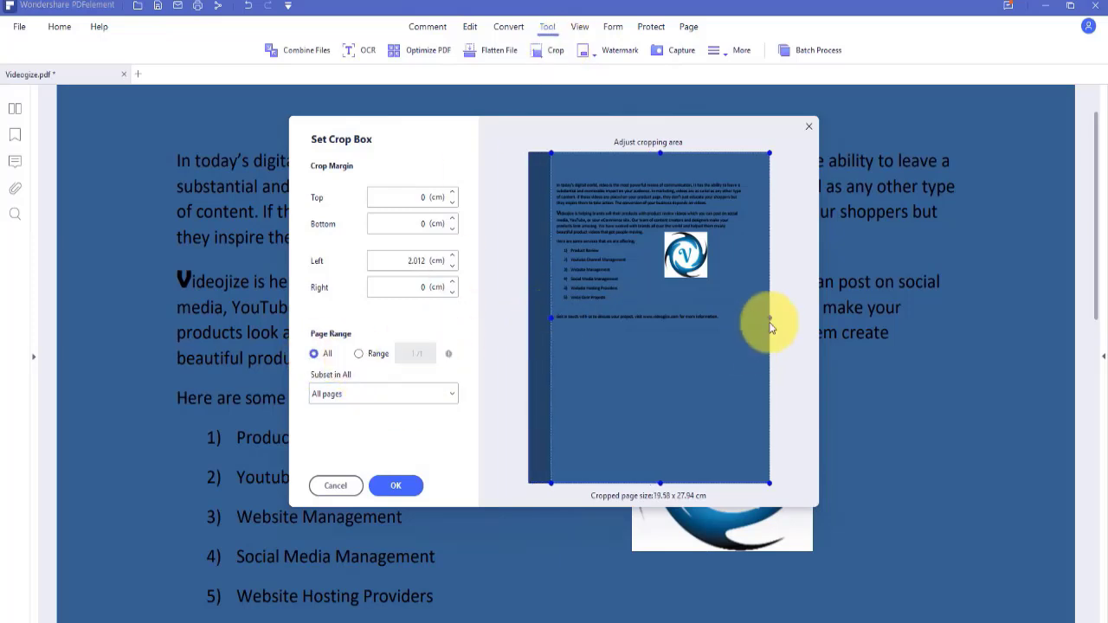
left_click_drag(770, 319, 743, 322)
left_click_drag(648, 153, 649, 178)
left_click_drag(647, 481, 648, 331)
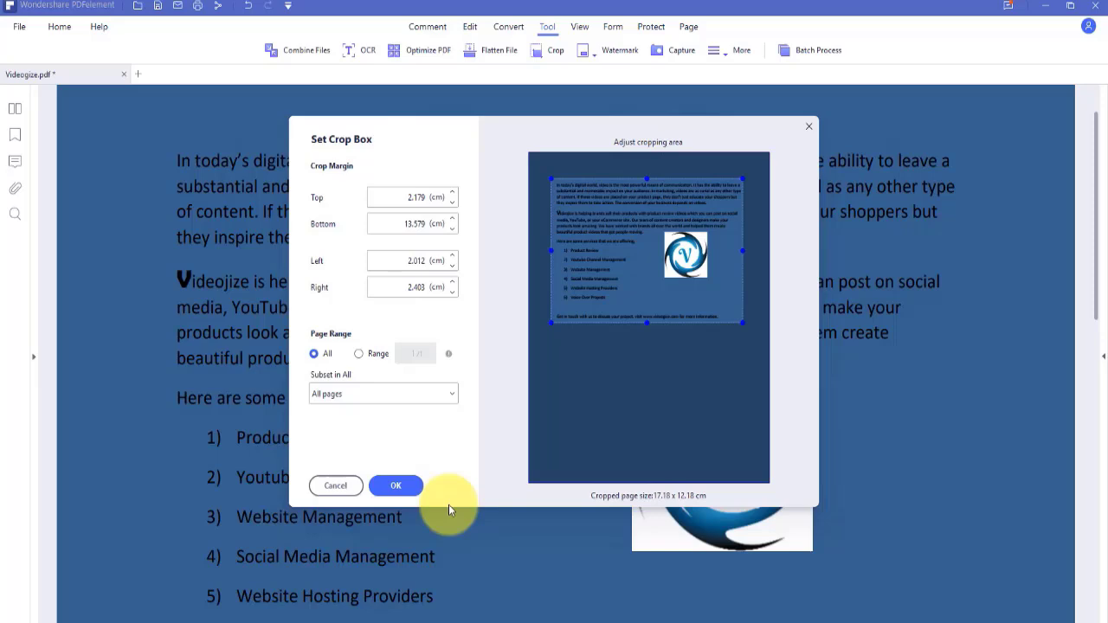
Apply the crop, then add an 'Add Text' box above the first paragraph in a script font
left_click(398, 485)
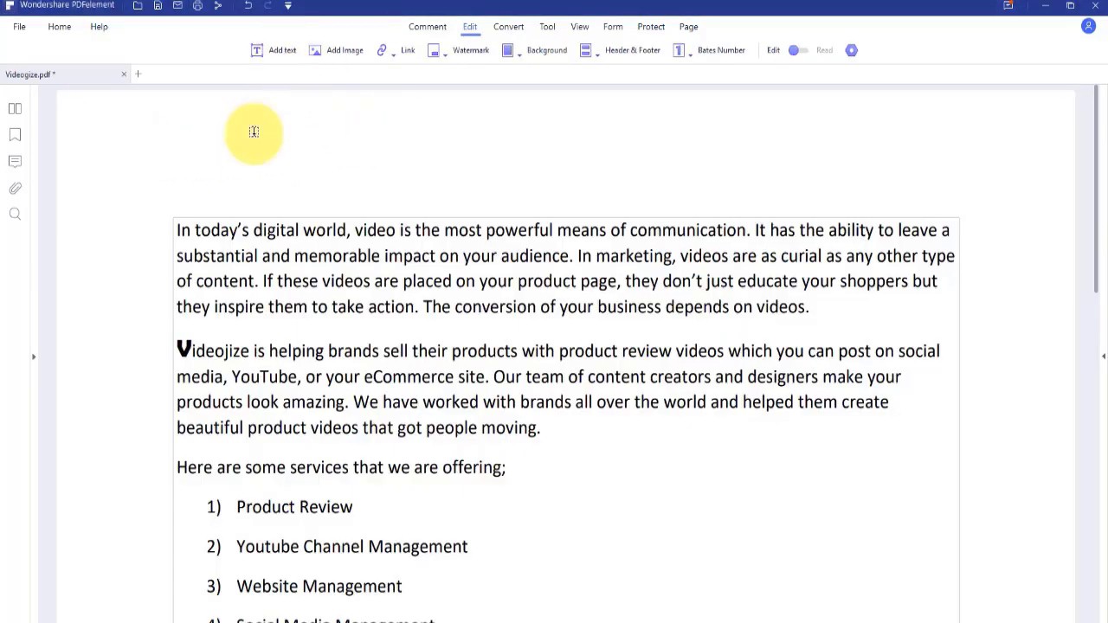
left_click(440, 166)
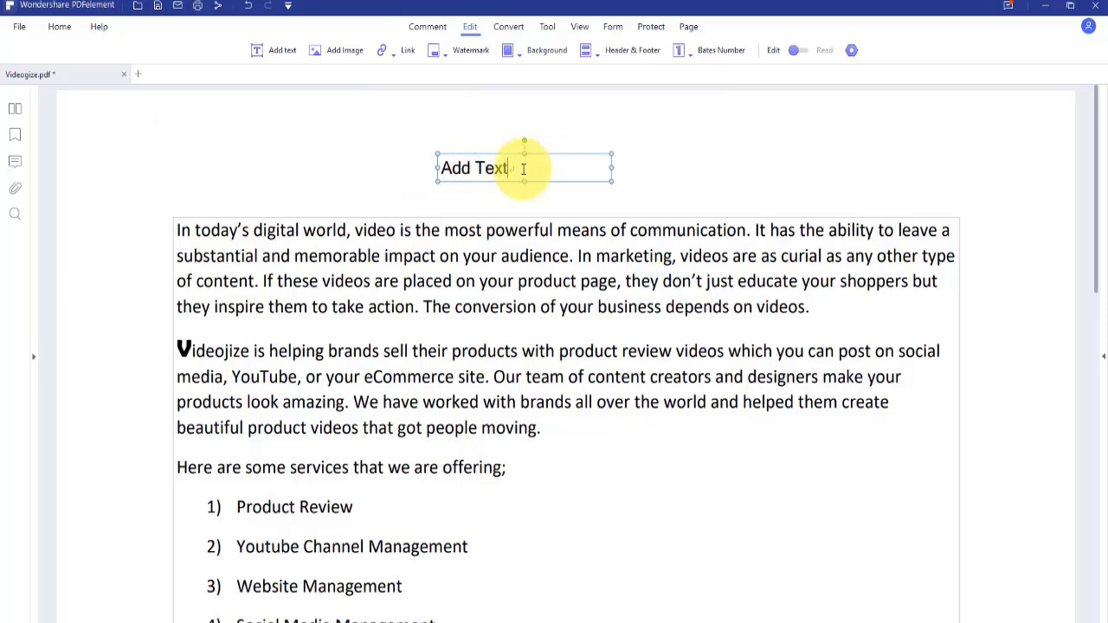
left_click_drag(525, 167, 438, 168)
left_click(673, 107)
left_click(589, 171)
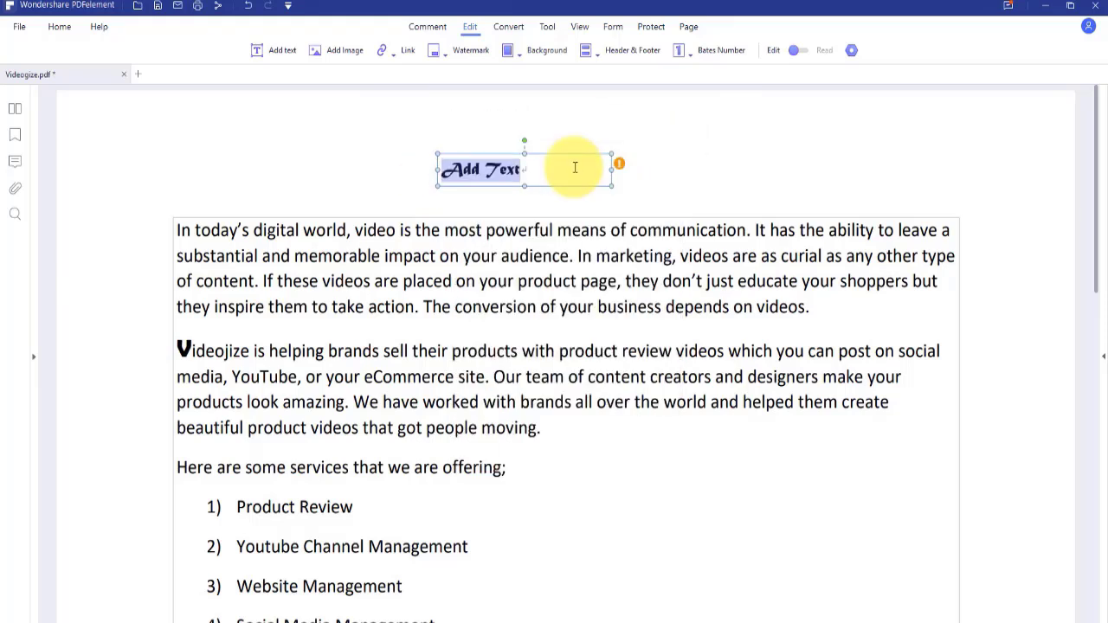
Change the Add Text wording to the Bauhaus 93 font
triple_click(574, 167)
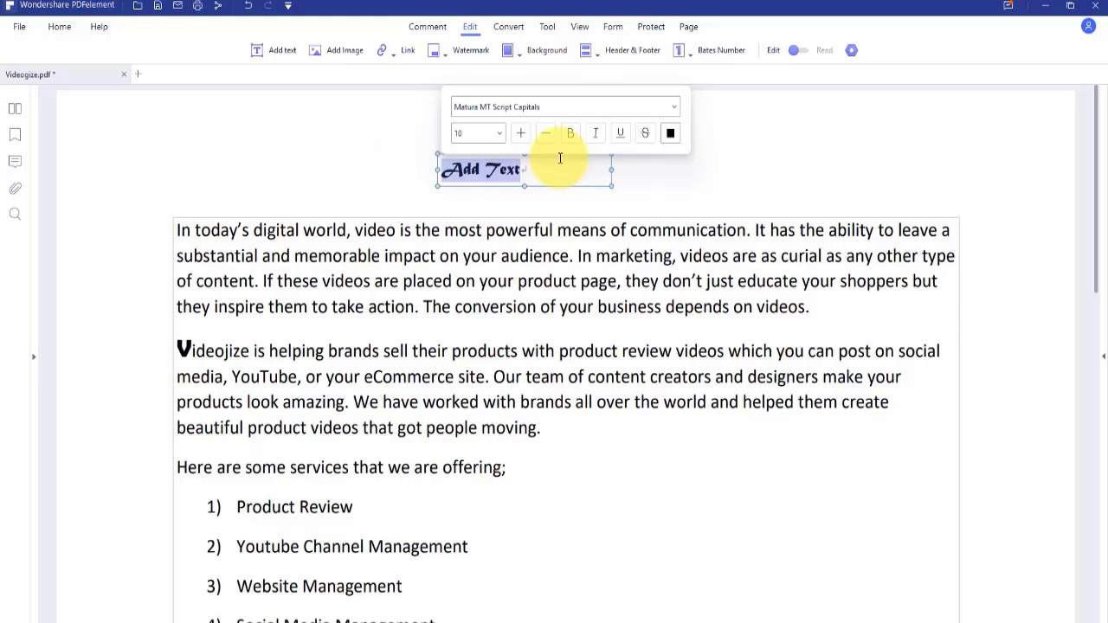
left_click(606, 106)
scroll(596, 225, "down", 3)
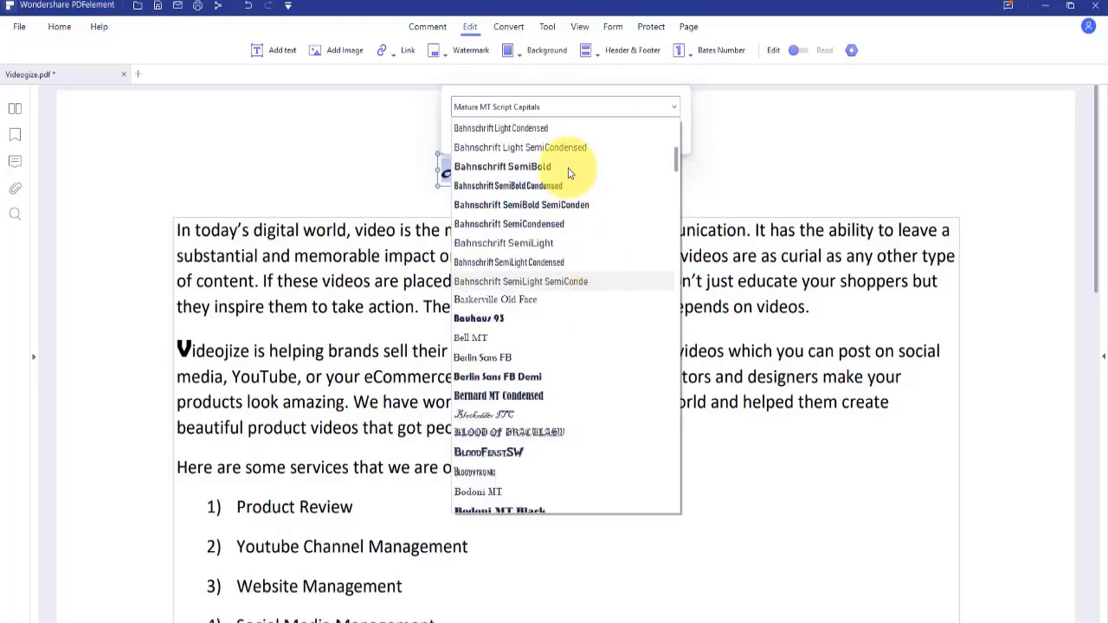
left_click(569, 148)
Set the Add Text wording to font size 20
left_click(554, 171)
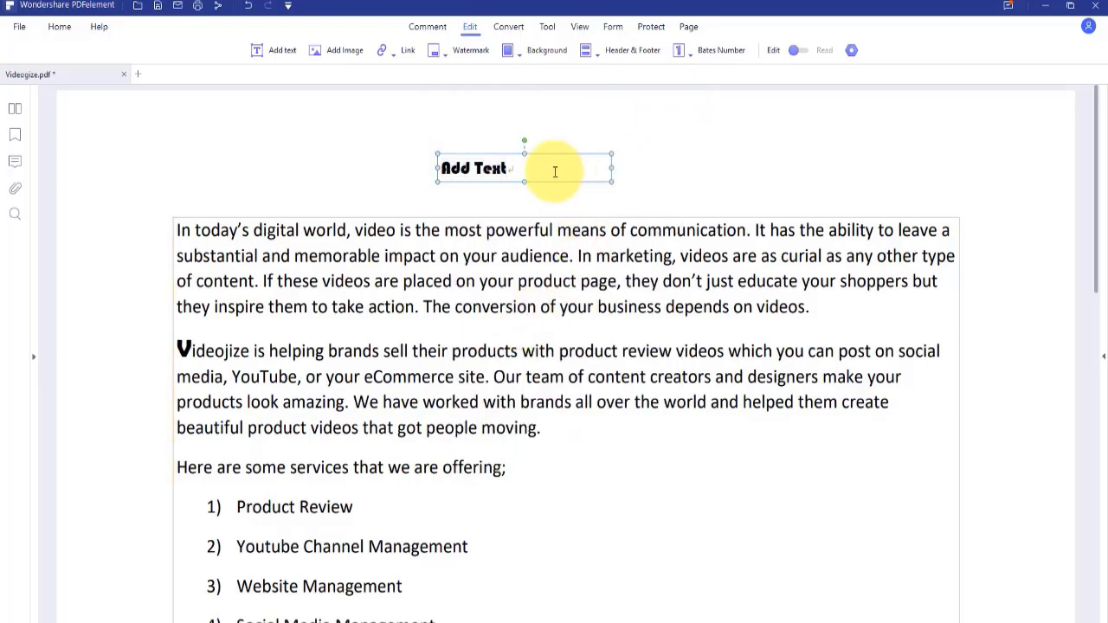
triple_click(530, 164)
left_click(499, 133)
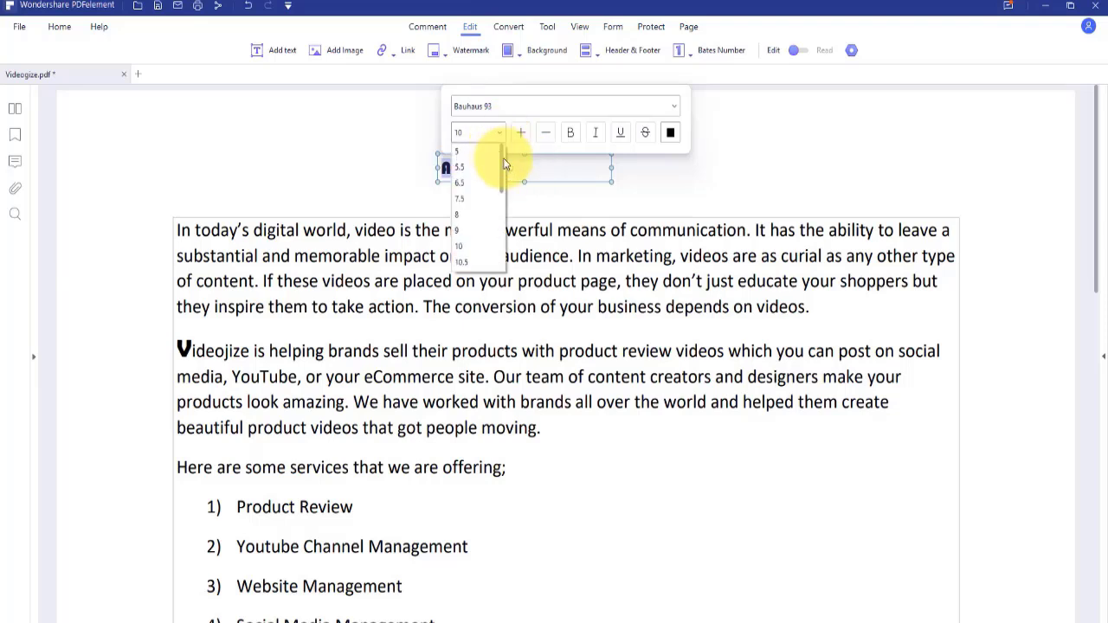
scroll(498, 208, "down", 2)
left_click(485, 223)
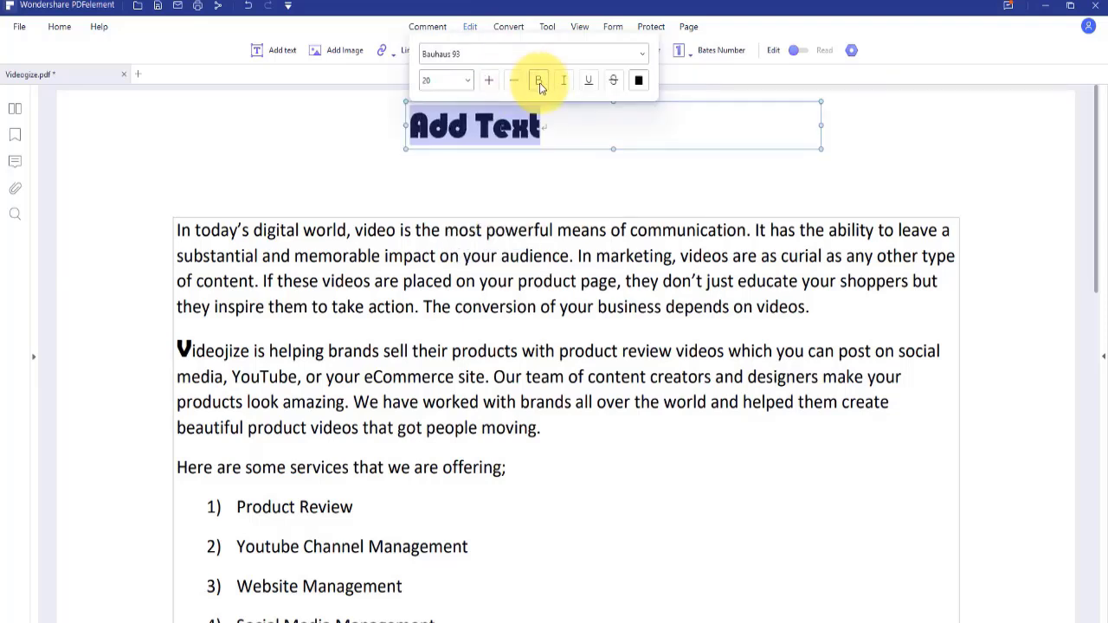
left_click(638, 79)
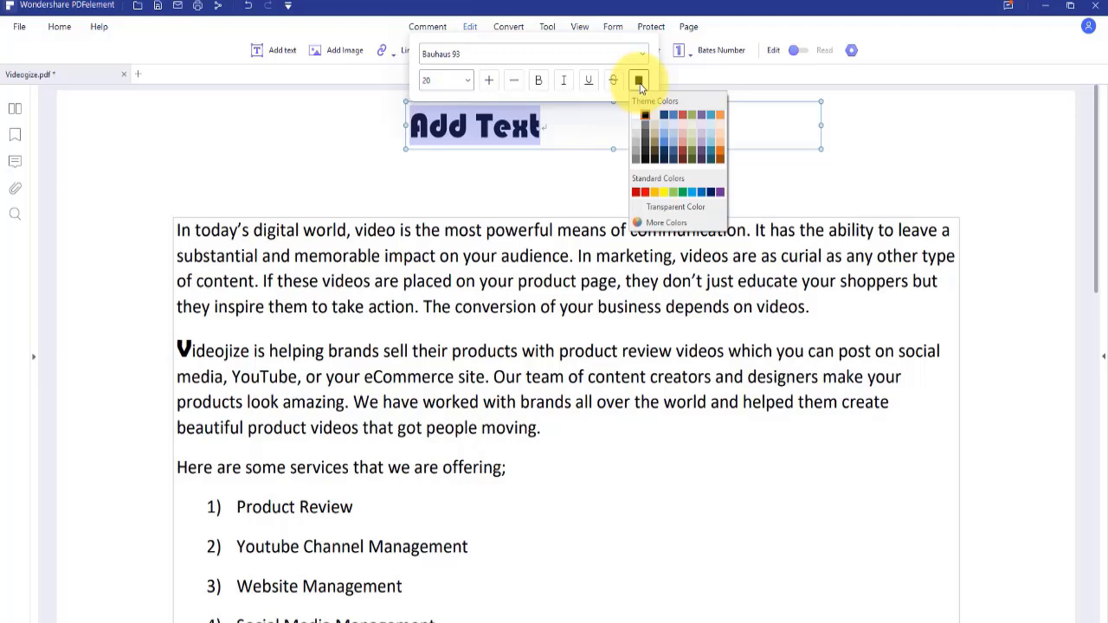
Make the heading red, then browse the batch tasks from Create through Extract Data
left_click(636, 191)
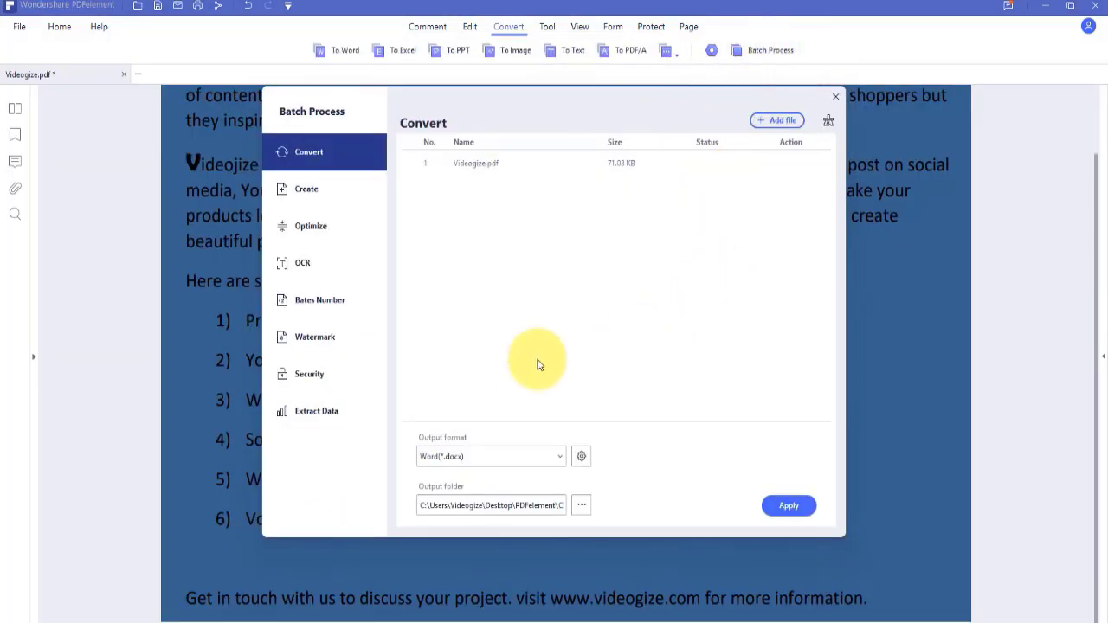
left_click(326, 201)
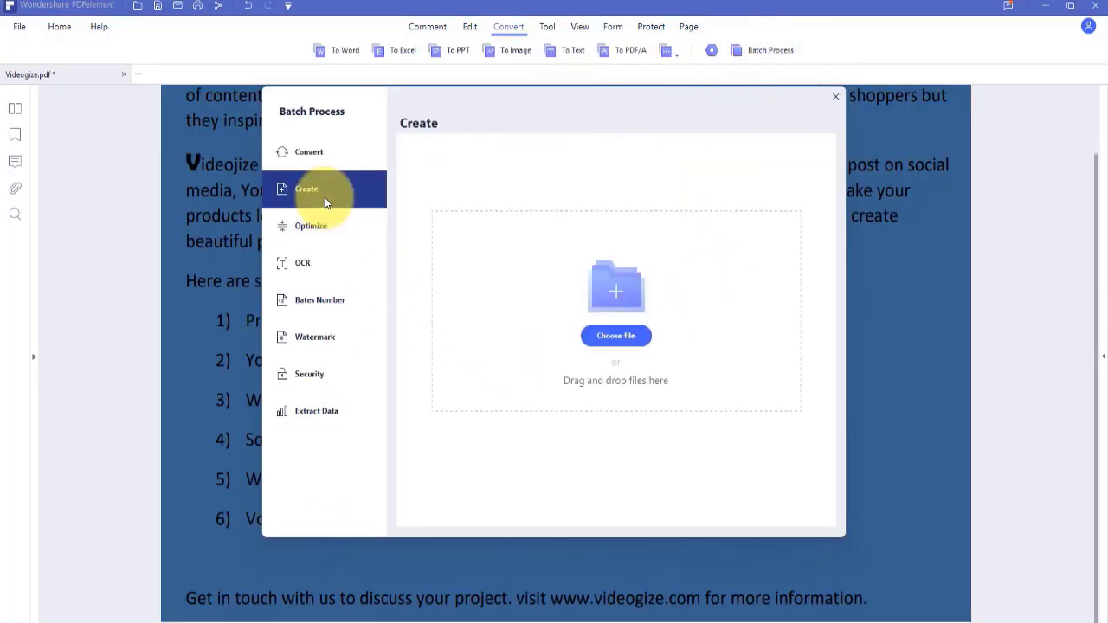
left_click(342, 235)
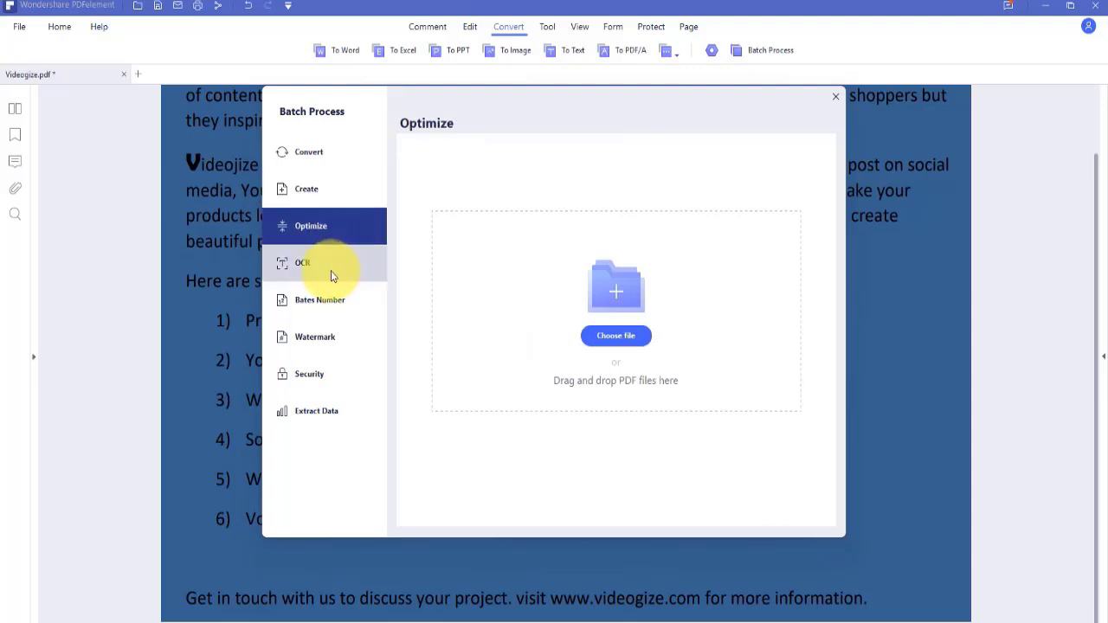
left_click(331, 272)
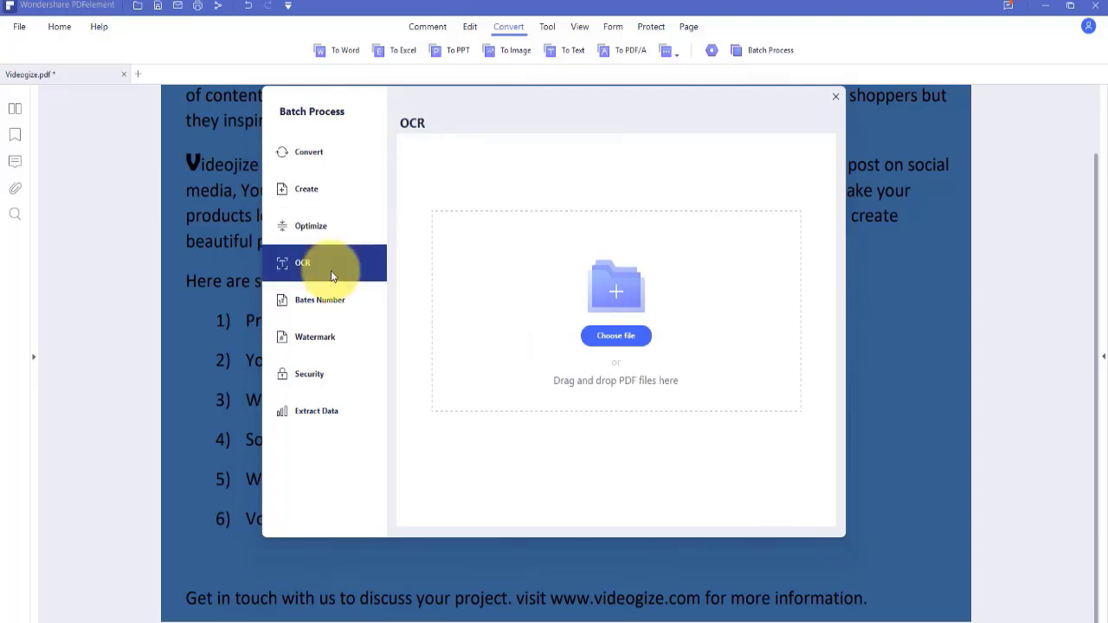
left_click(351, 310)
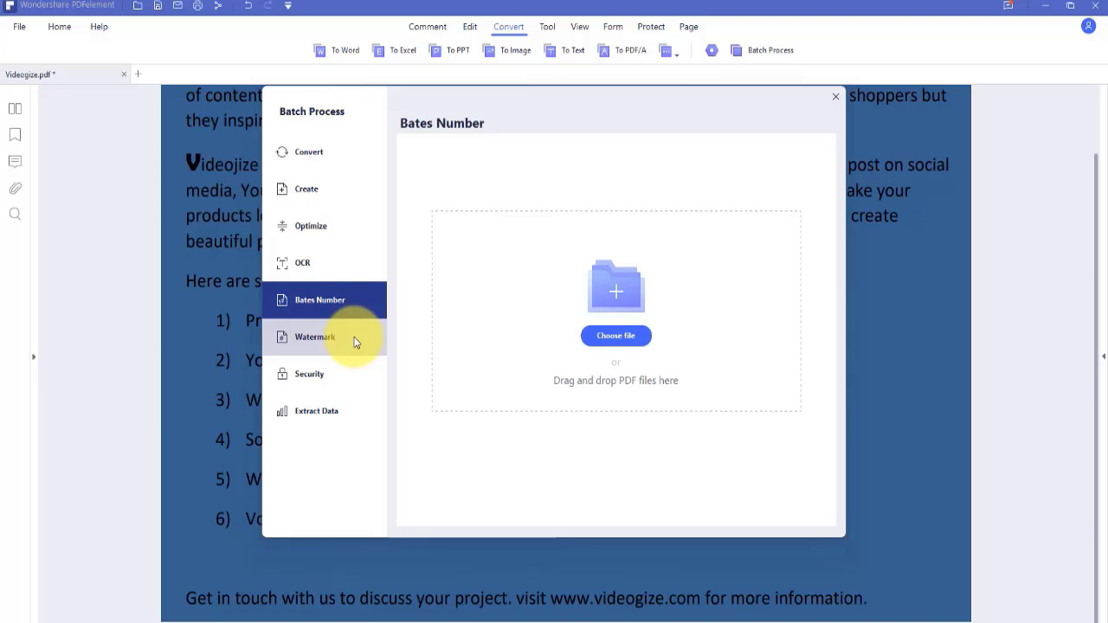
left_click(354, 343)
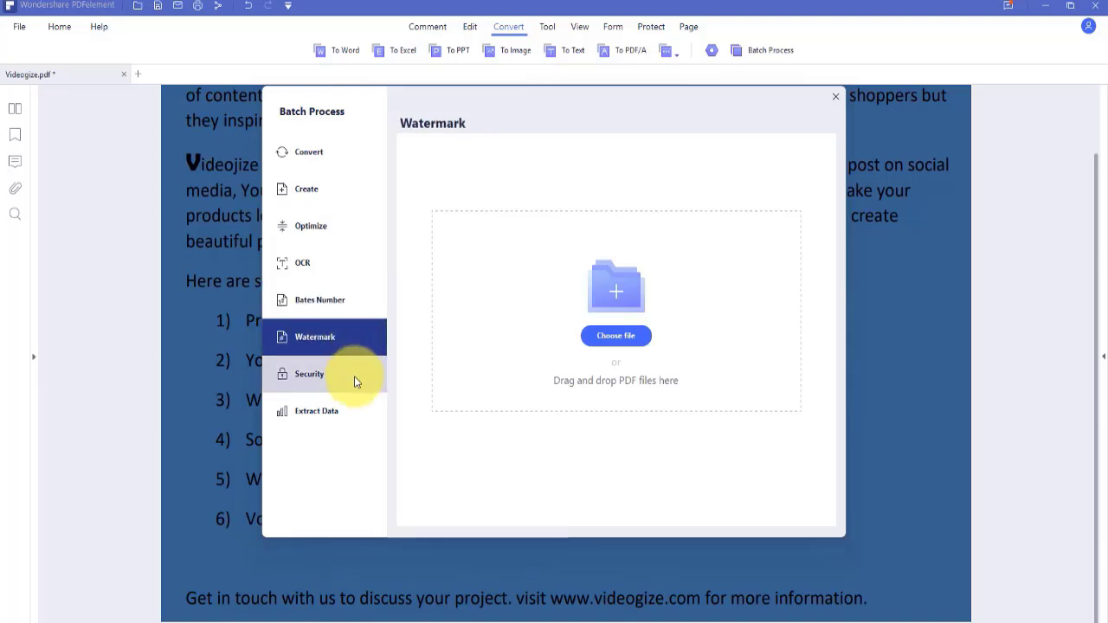
left_click(354, 378)
left_click(349, 414)
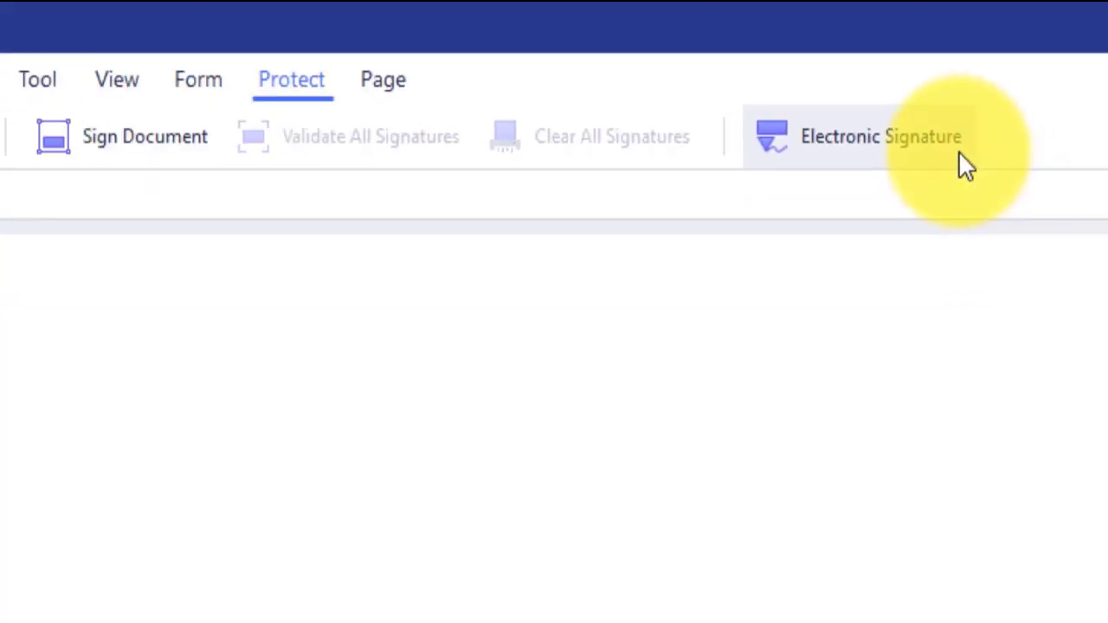
Start a Document Cloud signature request and pick a local PDF to upload
left_click(959, 153)
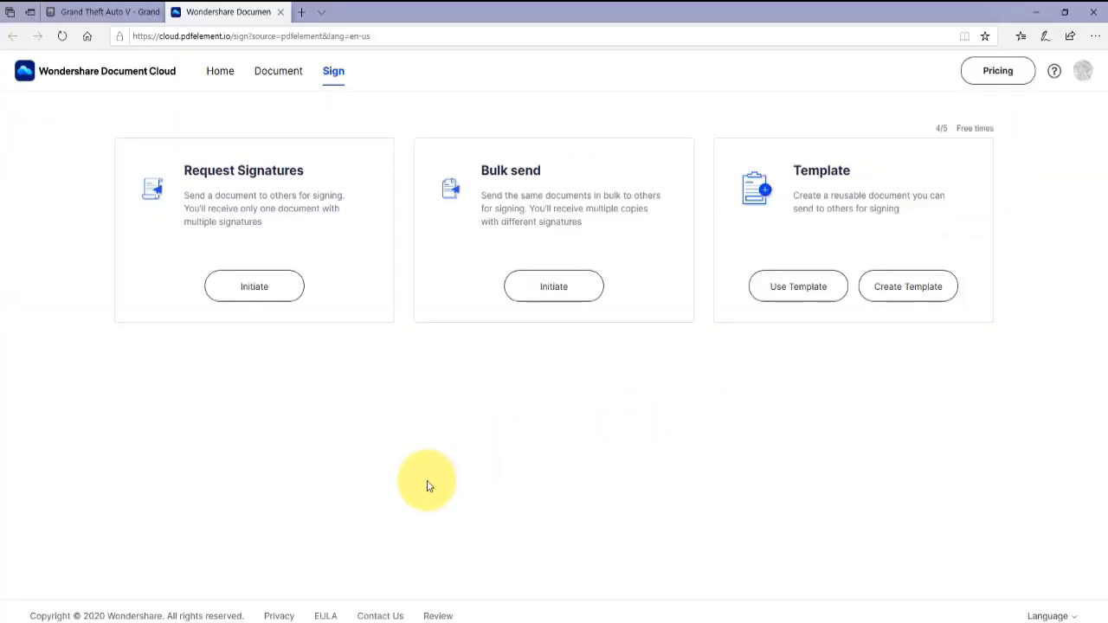
left_click(275, 291)
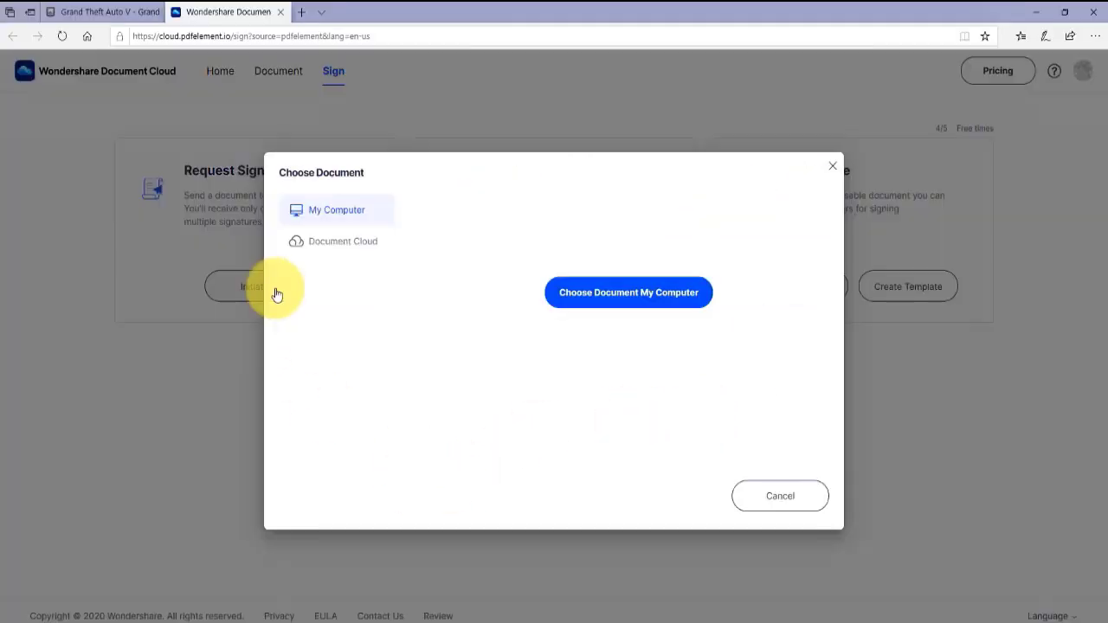
left_click(358, 243)
left_click(321, 210)
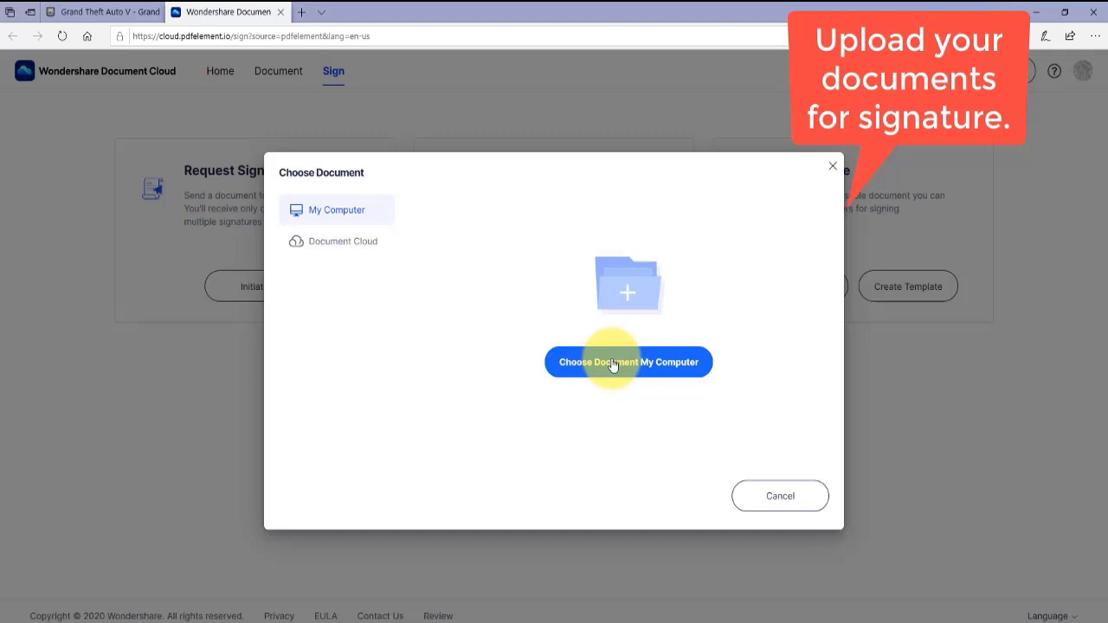
left_click(615, 364)
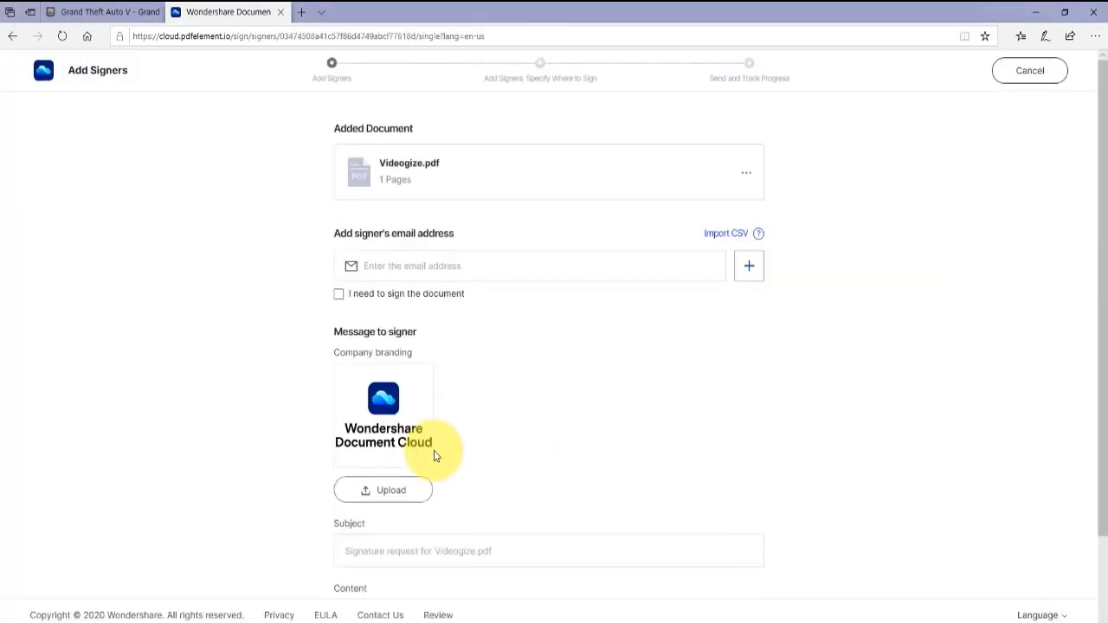
Add the signer's e-mail, include yourself signing last, and upload the ABU BROS logo
left_click(563, 265)
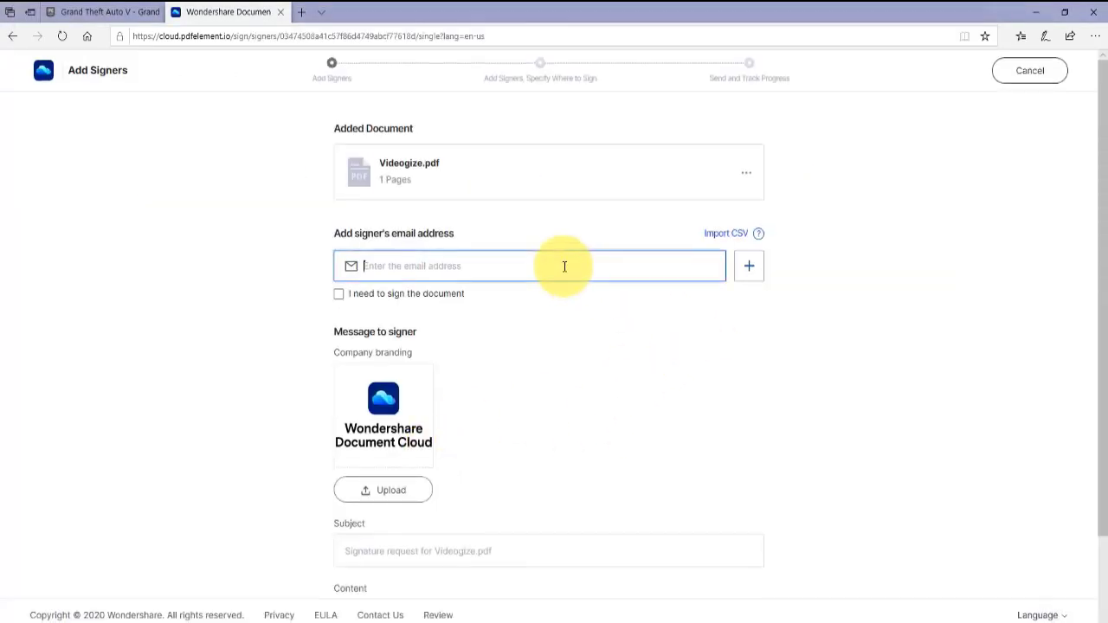
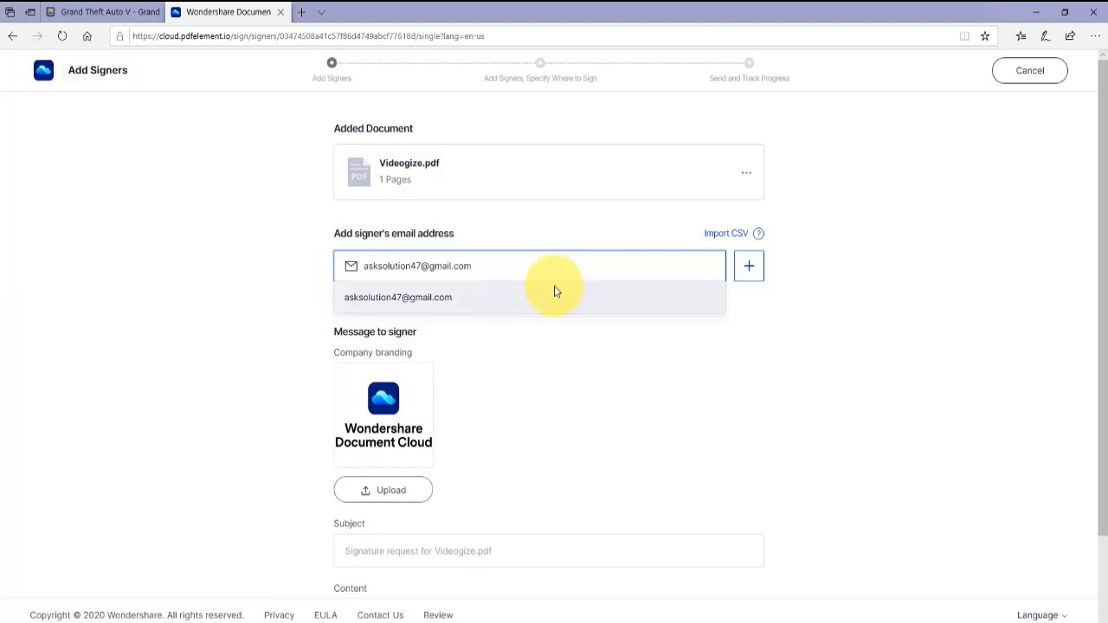
left_click(554, 292)
left_click(339, 293)
left_click(405, 315)
scroll(398, 364, "down", 2)
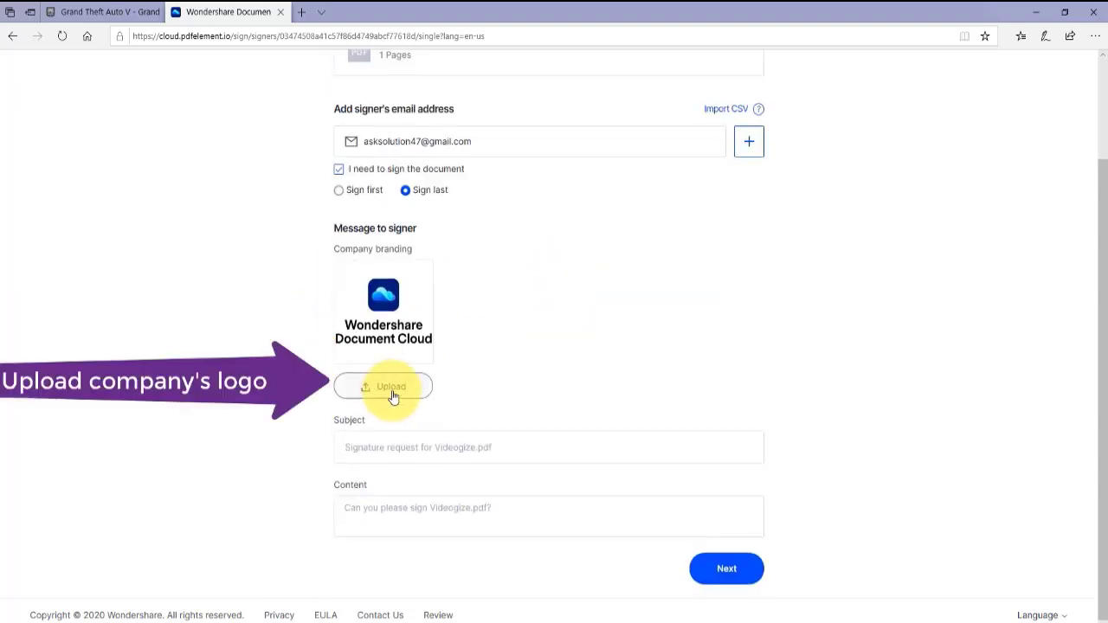
left_click(390, 387)
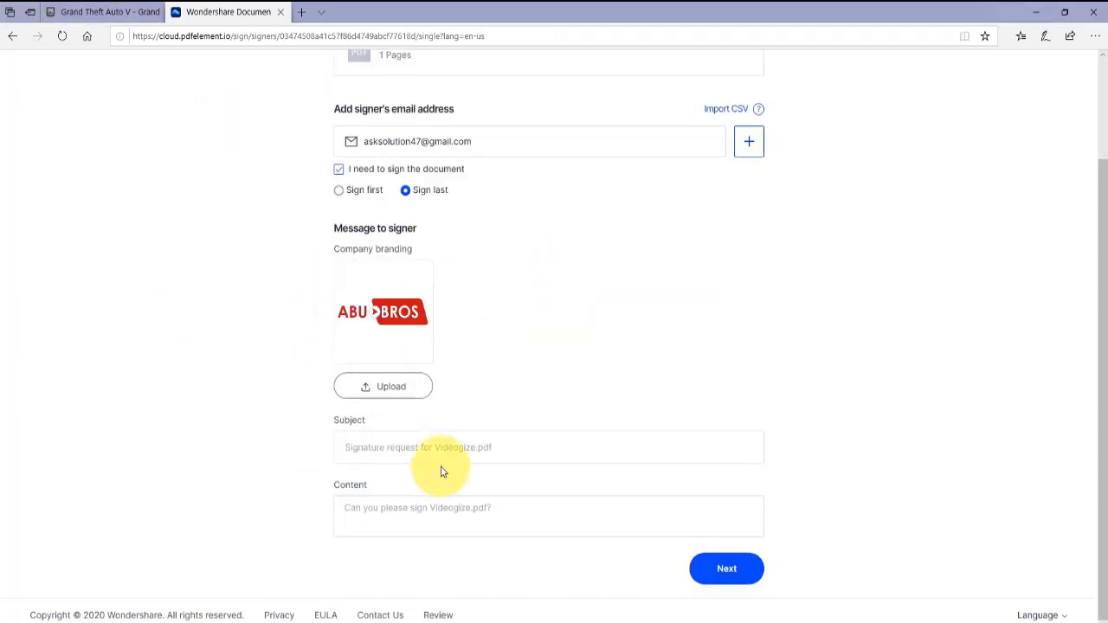
Enter the e-mail subject asking the recipient to please sign this document
left_click(493, 449)
type("Signature R")
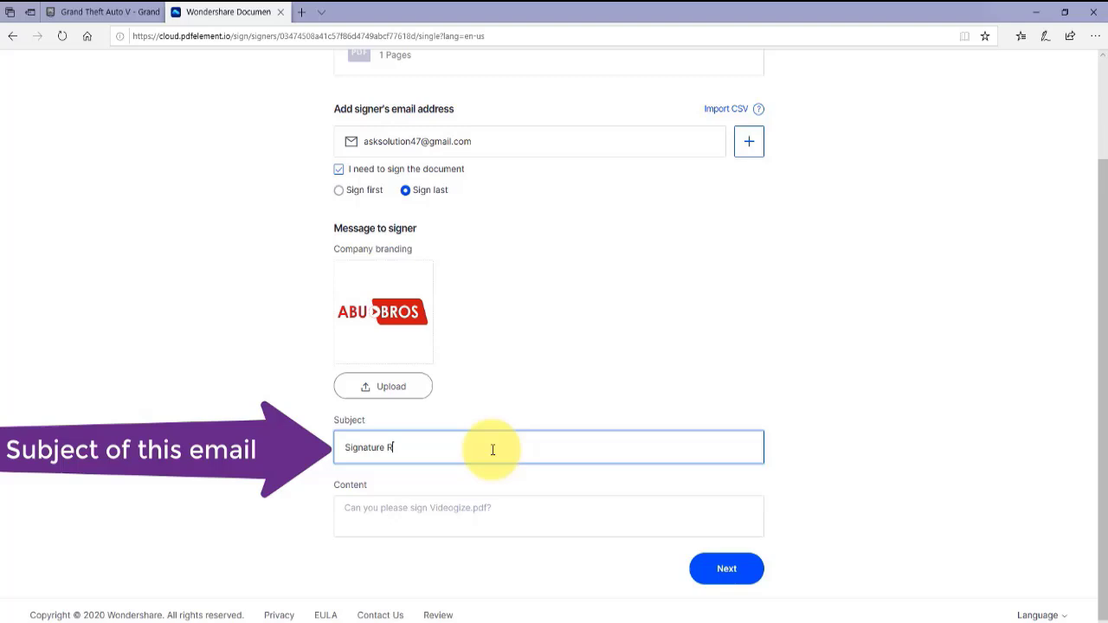
type("equest for Abu Bros Con")
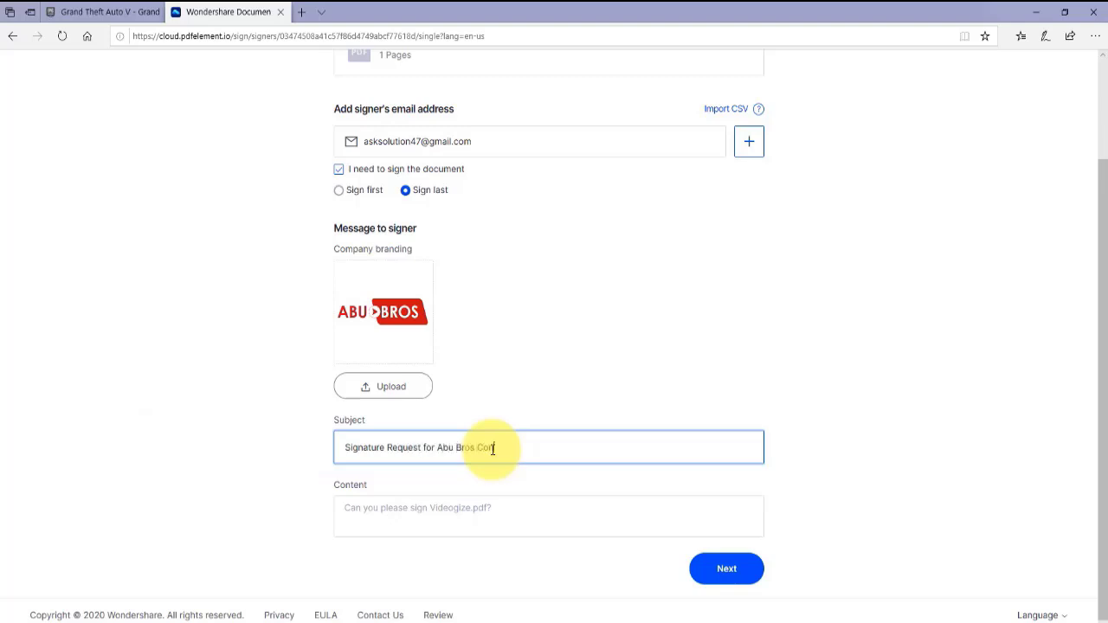
type("Please sign this do")
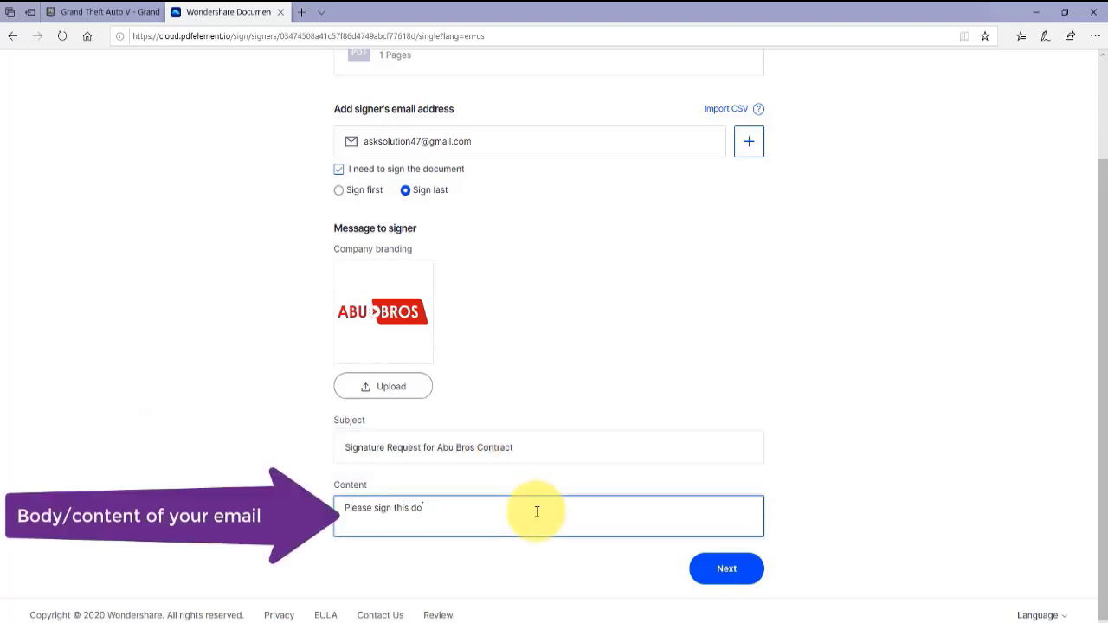
type("cument as per telephonic conversation.")
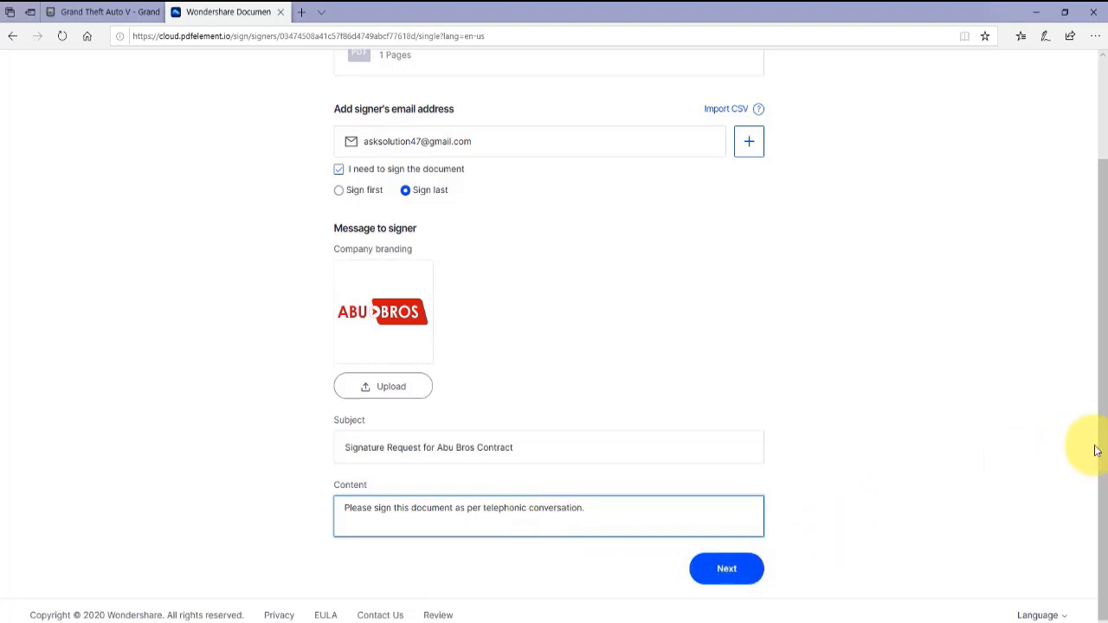
Place Signature/Initial, Date and Title fields near the bottom of Videogize.pdf
left_click_drag(1095, 450, 1093, 452)
left_click(753, 575)
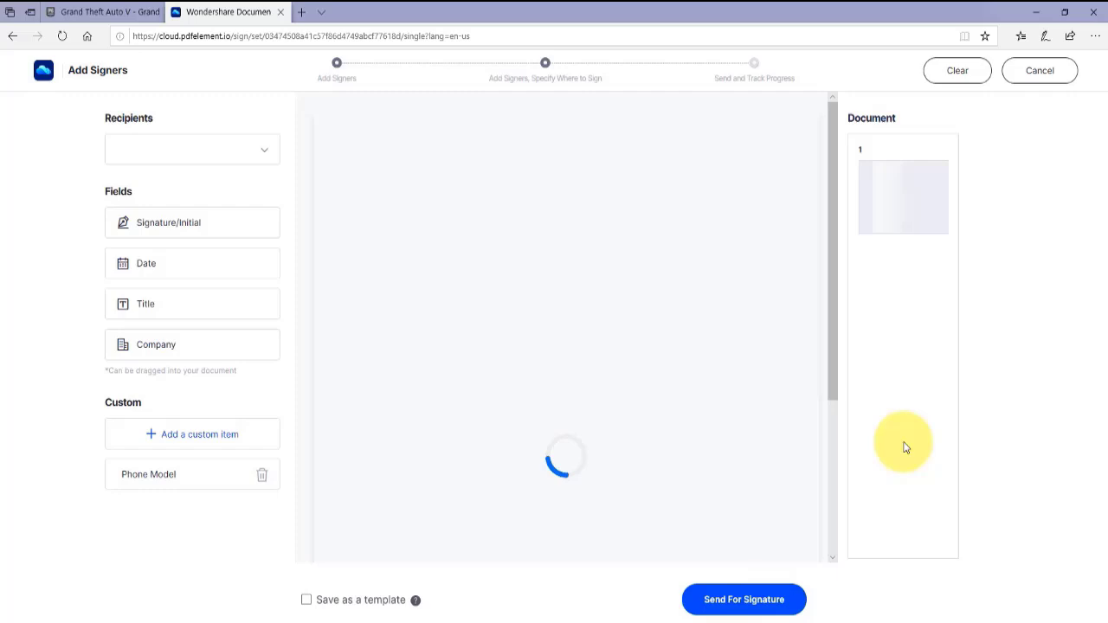
mouse_move(151, 224)
left_mouse_down()
mouse_move(668, 440)
mouse_move(667, 522)
left_mouse_up()
left_click_drag(225, 309, 388, 523)
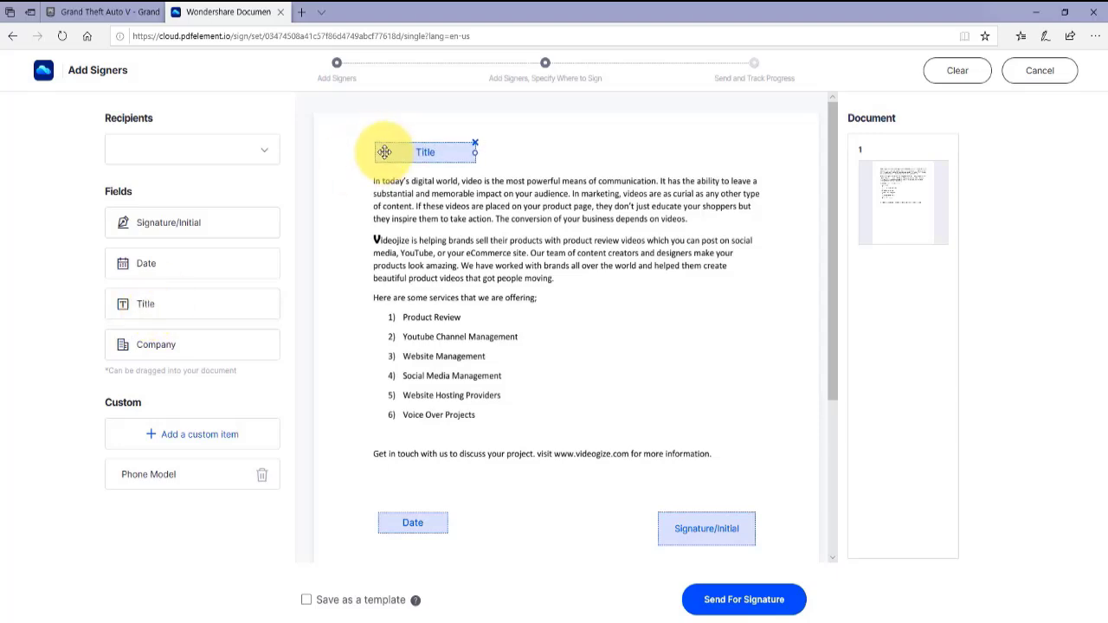
mouse_move(832, 266)
left_mouse_down()
mouse_move(833, 424)
mouse_move(834, 279)
left_mouse_up()
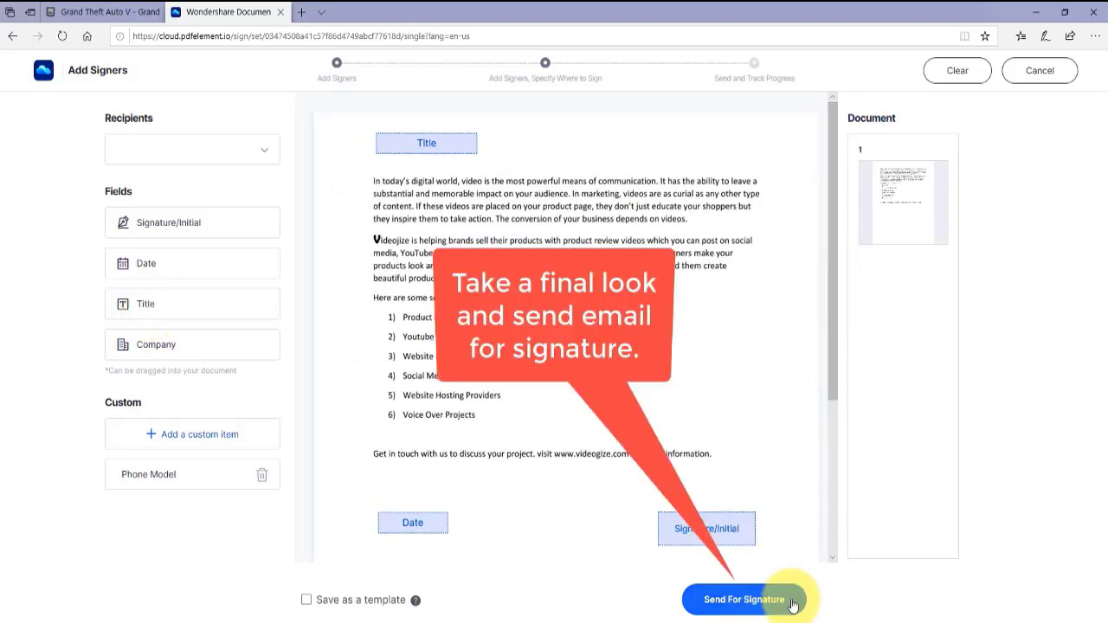